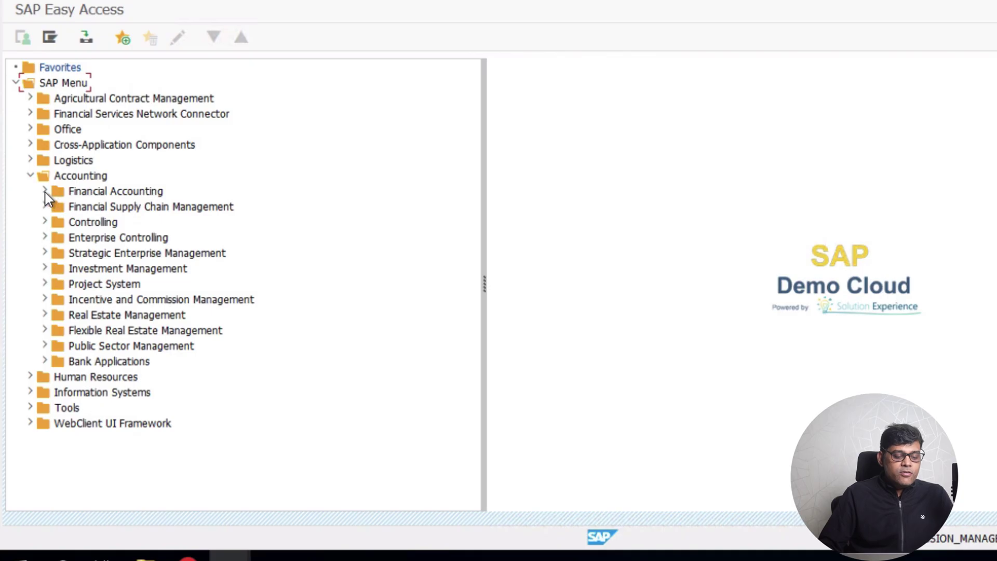
- Open the execute transaction for the depreciation run under Fixed Assets periodic processing
left_click(58, 270)
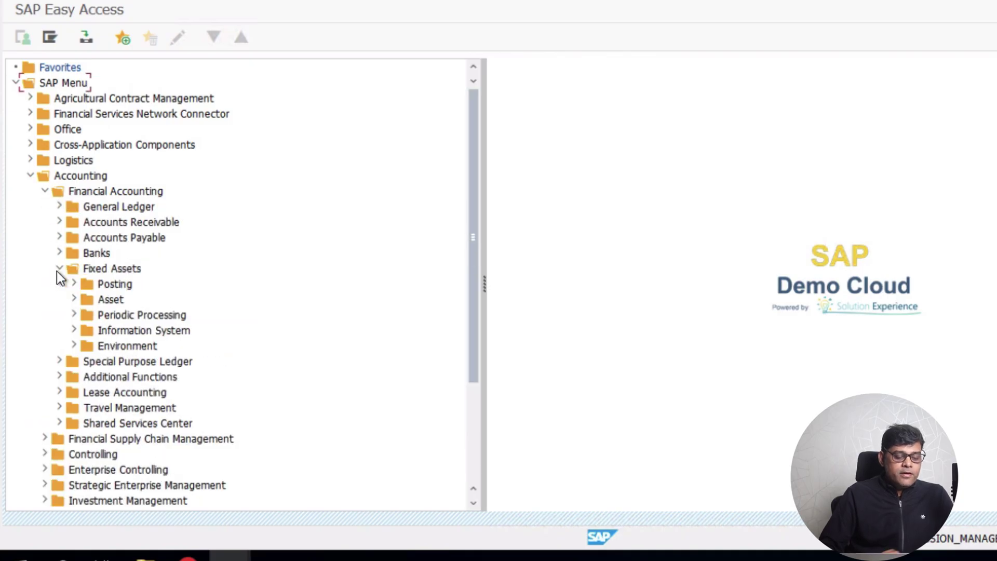
left_click(73, 316)
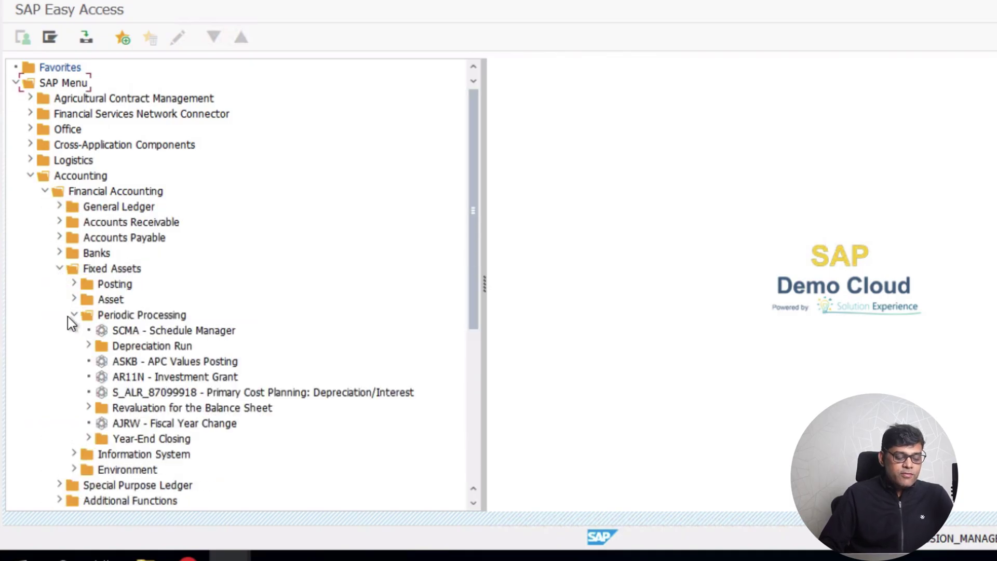
left_click(87, 343)
double_click(166, 362)
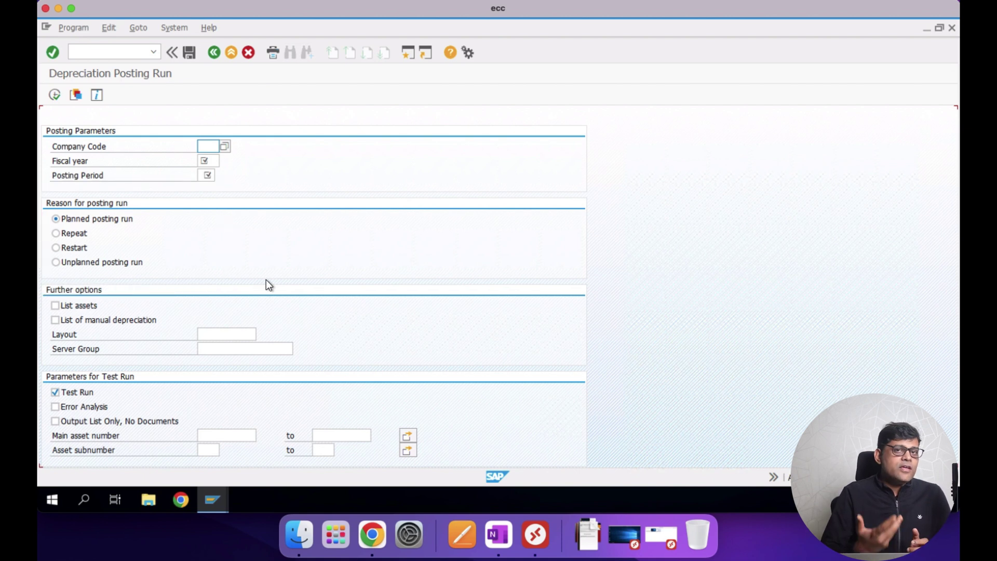
- Enter company code Z200, fiscal year 2025 and posting period 09 for the depreciation posting run
type("z200")
key("Tab")
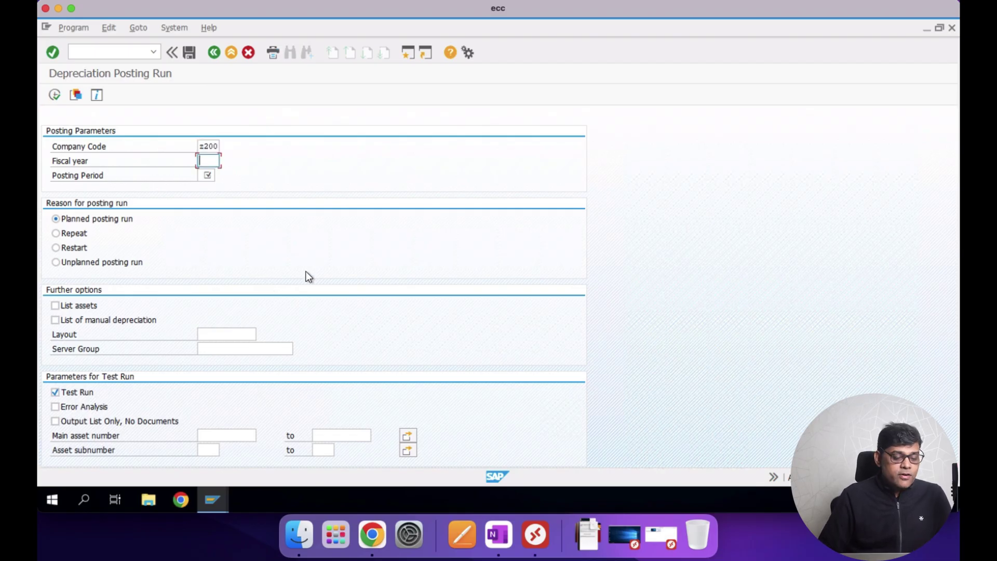
type("2025")
key("Tab")
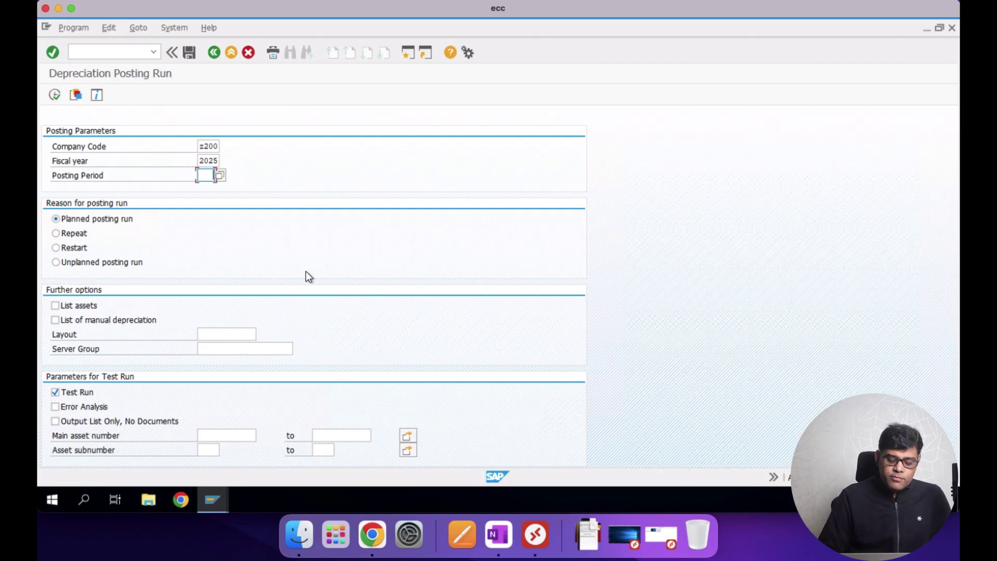
type("09")
key("Tab")
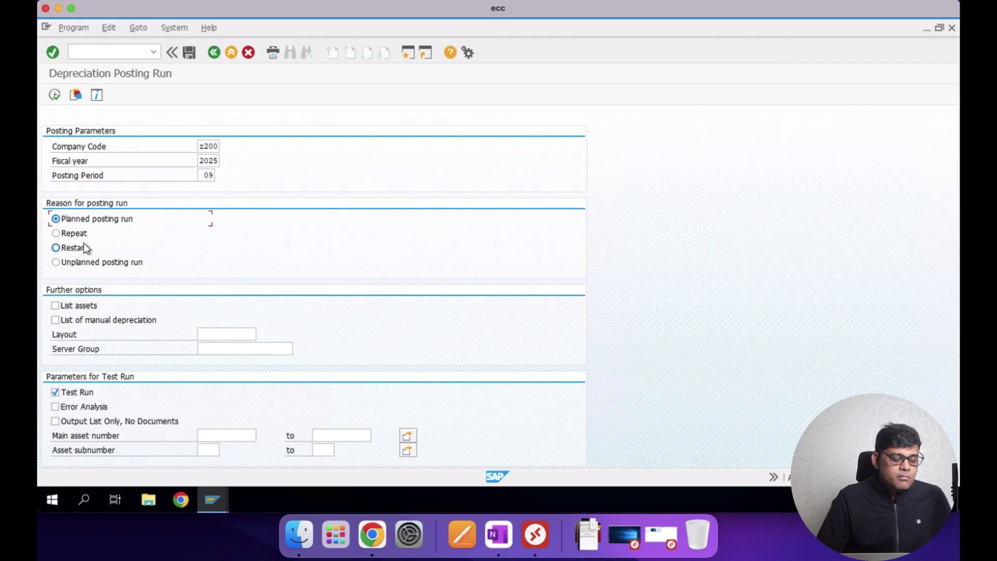
- Enable the asset list and execute the planned posting run as a test, continuing past the online limitation
left_click(95, 305)
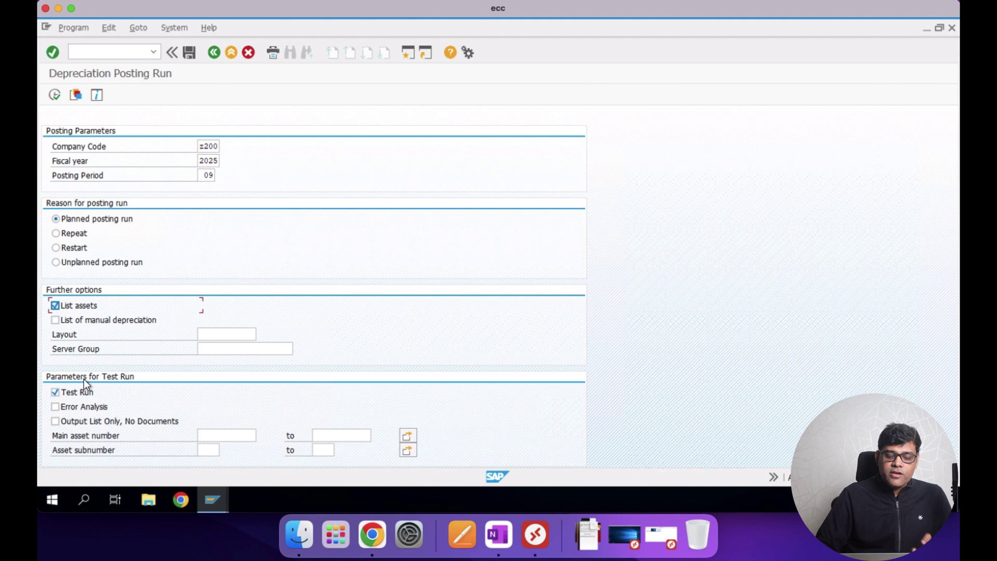
left_click(54, 95)
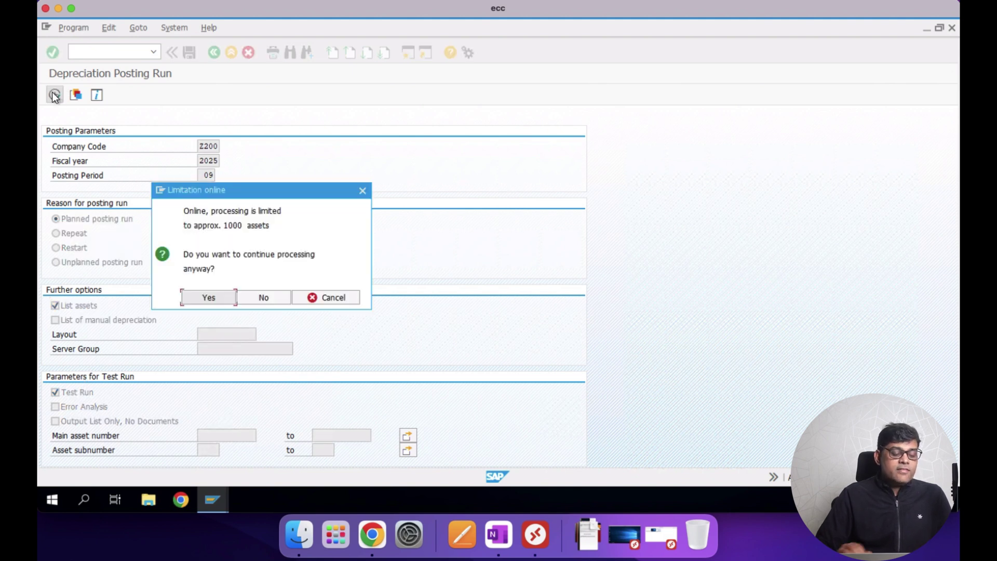
left_click(211, 297)
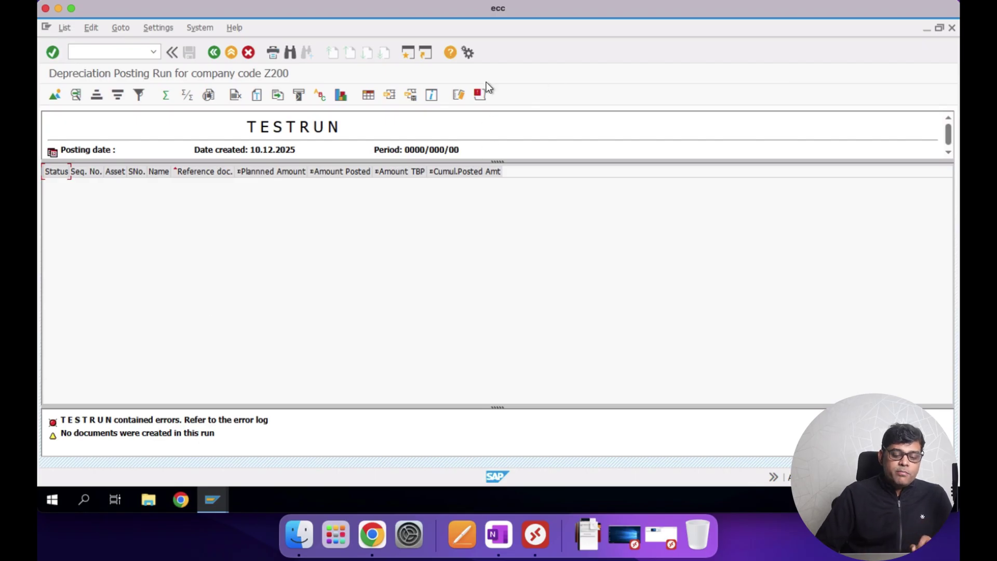
- Read the test run's error log and return to the depreciation posting parameters
left_click(478, 95)
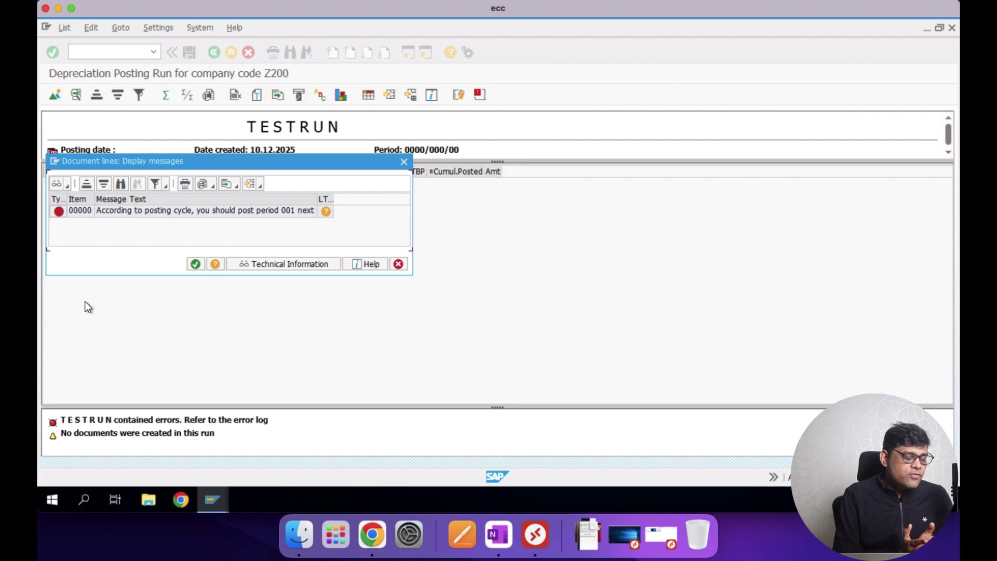
left_click(199, 263)
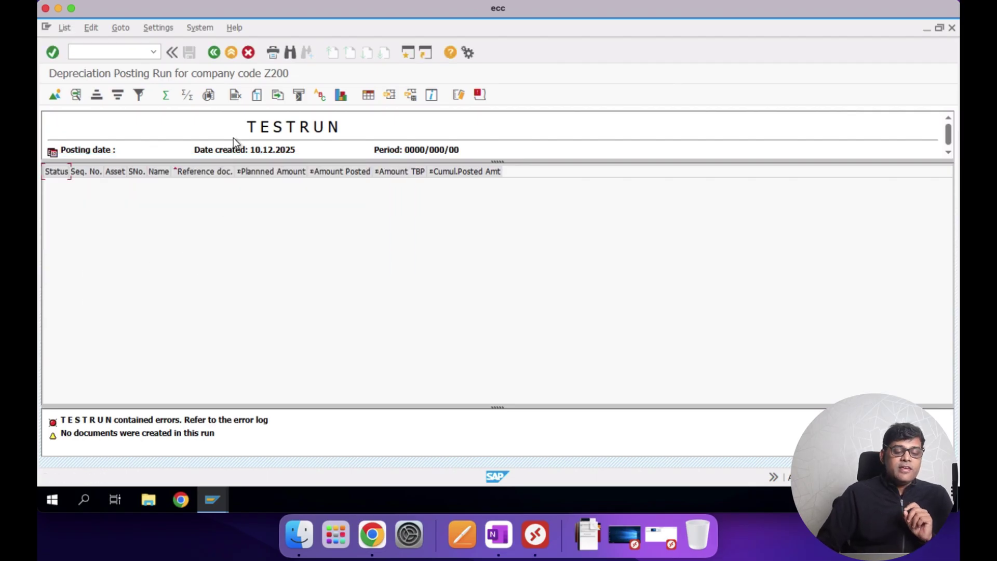
left_click(217, 51)
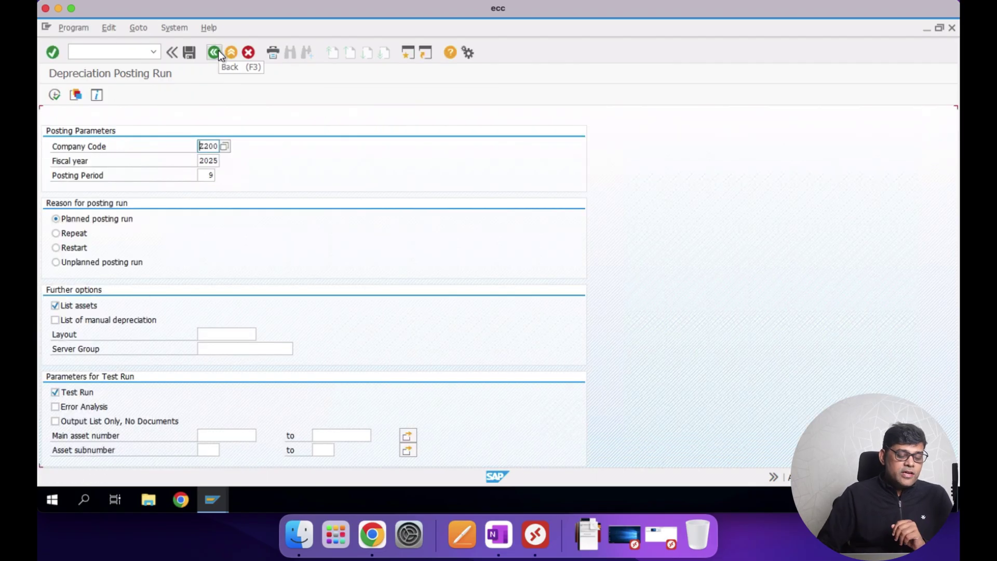
- Change the reason to unplanned posting run and execute the test run for company code Z200 again
left_click(85, 264)
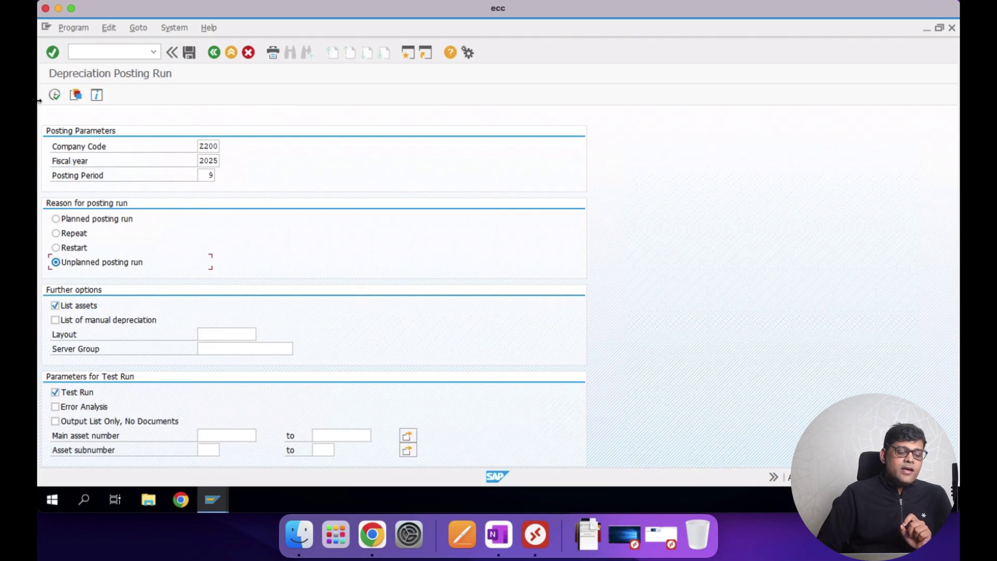
left_click(56, 94)
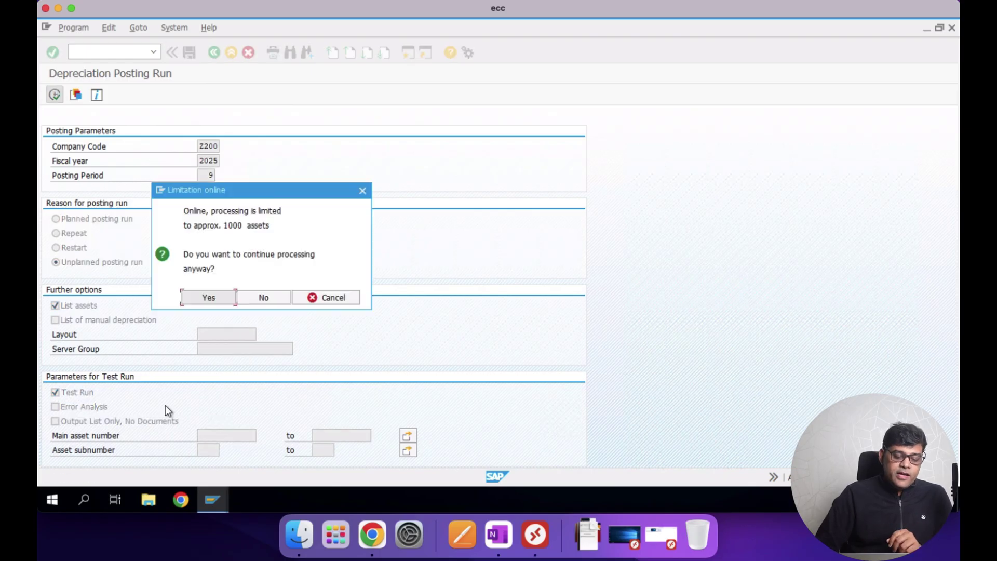
left_click(206, 296)
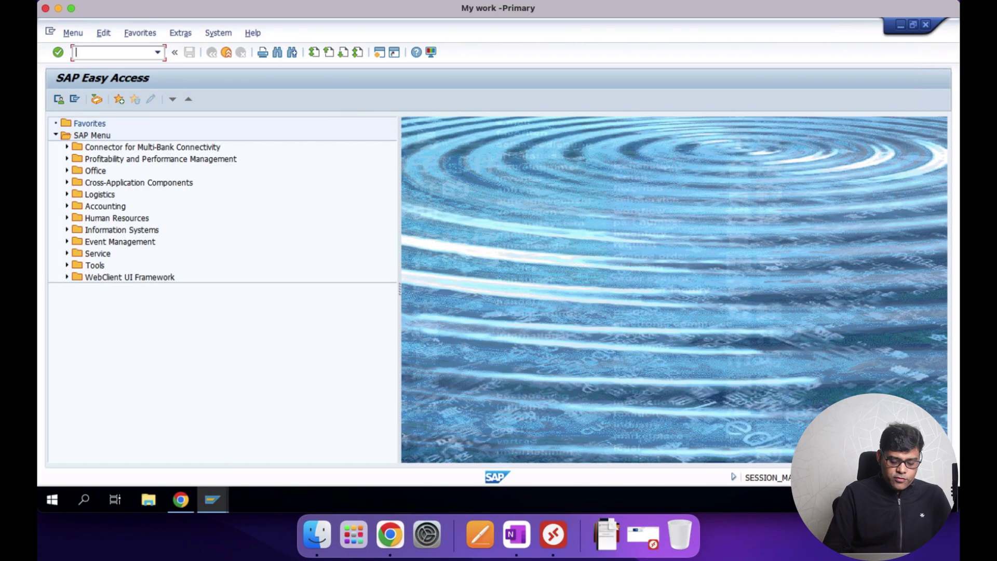
type("afab")
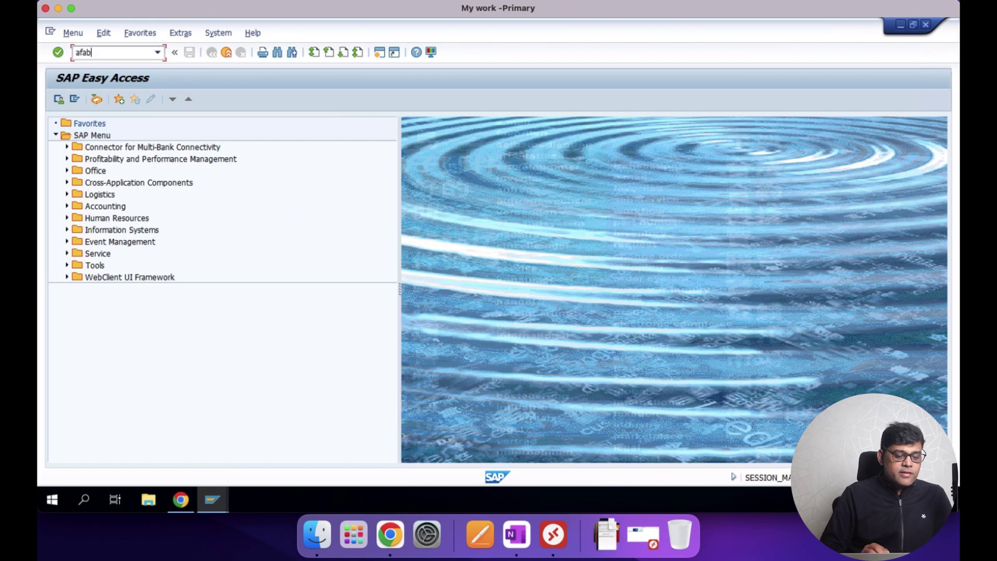
key("BackSpace")
key("BackSpace")
key("BackSpace")
key("BackSpace")
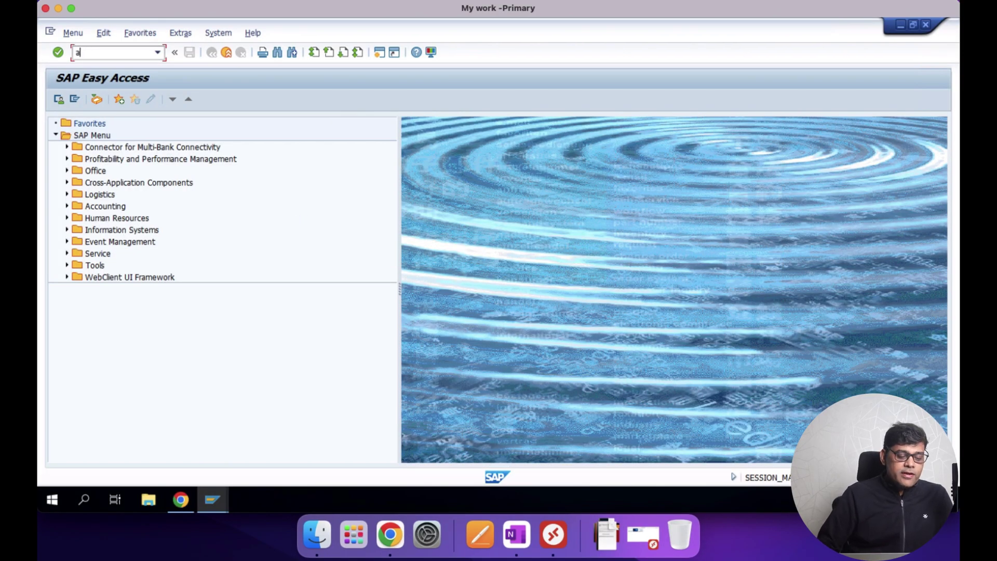
- Open AFAB - Execute for the depreciation run under Fixed Assets periodic processing in the My work session
left_click(65, 206)
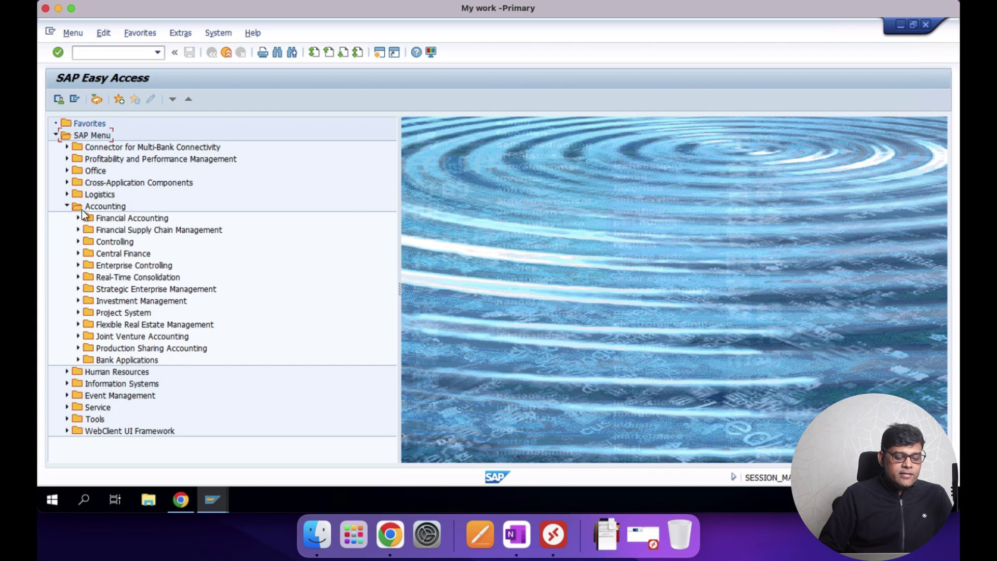
left_click(78, 218)
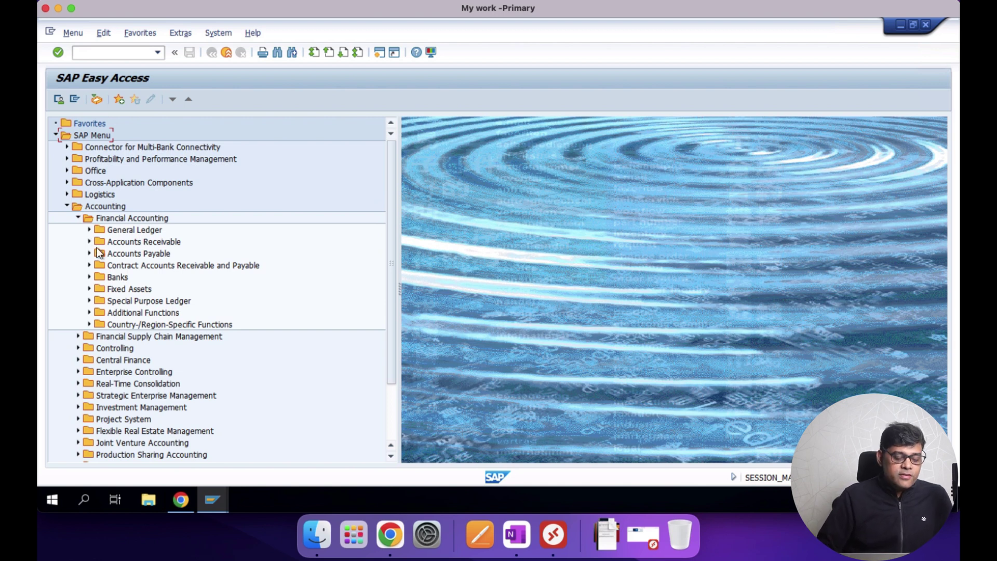
left_click(89, 289)
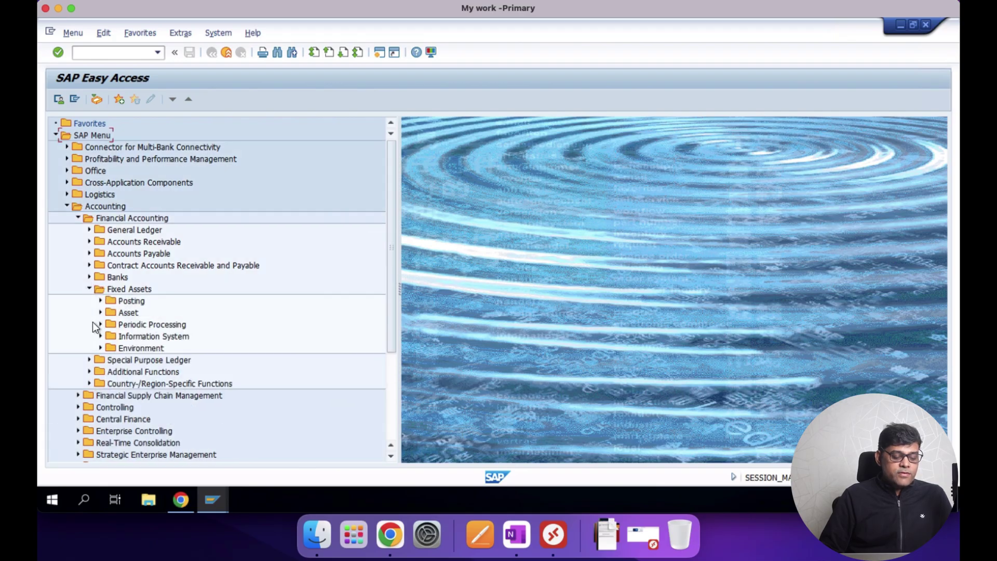
left_click(95, 324)
left_click(112, 347)
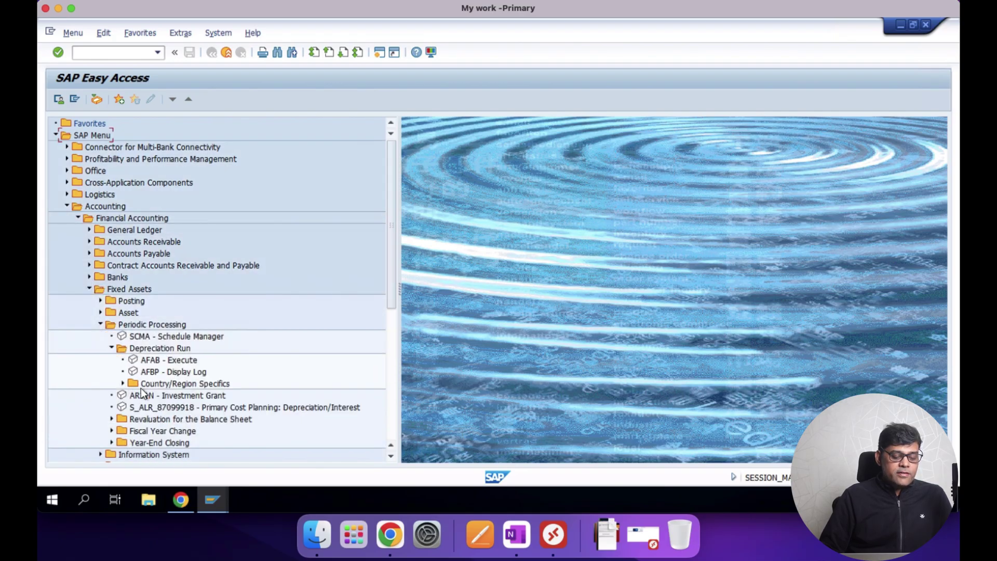
double_click(180, 360)
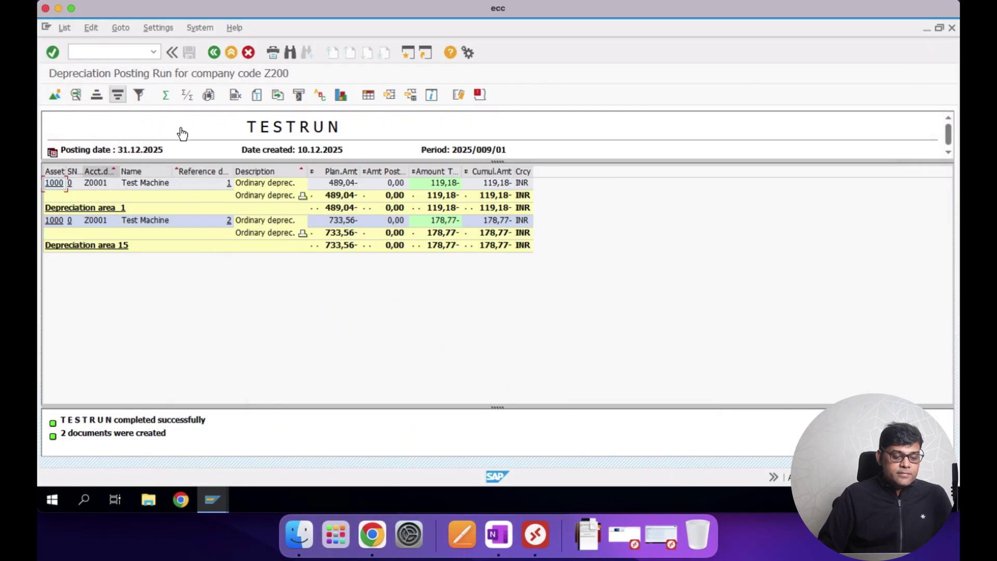
- Return to the ECC run's parameters to review the posting-run reasons, and switch to the My work session
left_click(215, 54)
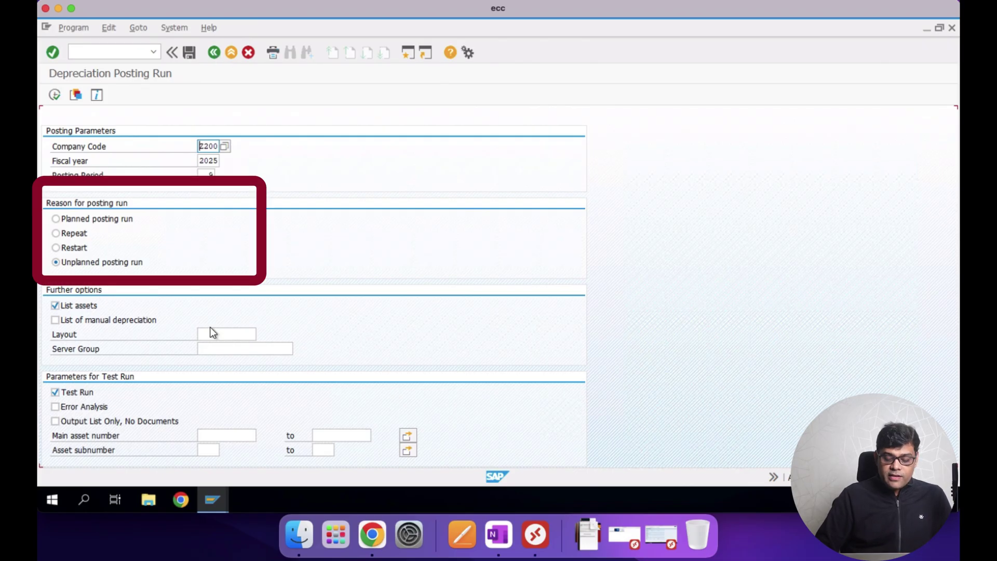
left_click(665, 530)
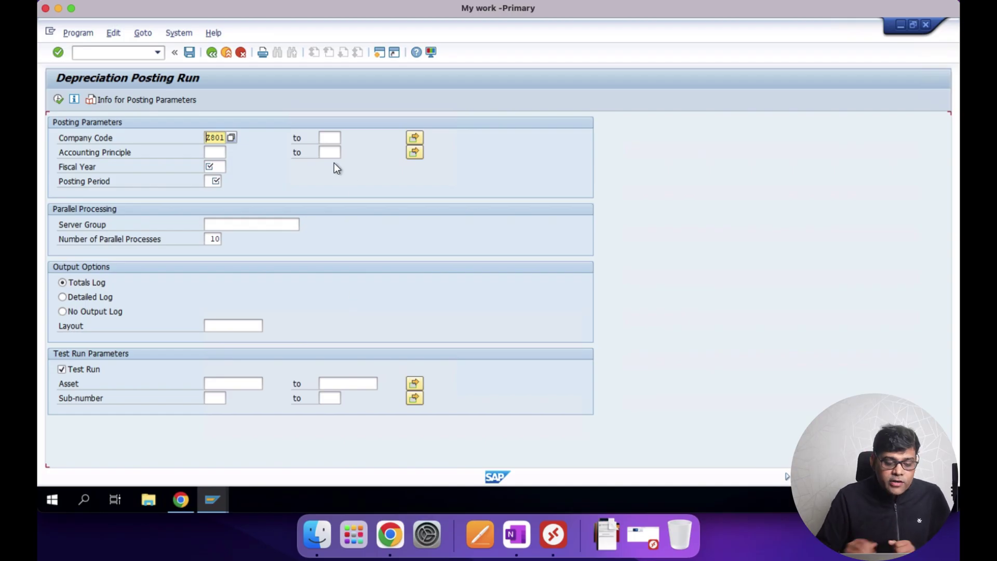
- Set the fiscal year to 2025 and the posting period to 12 for company code Z801
left_click(215, 167)
type("2025")
key("Tab")
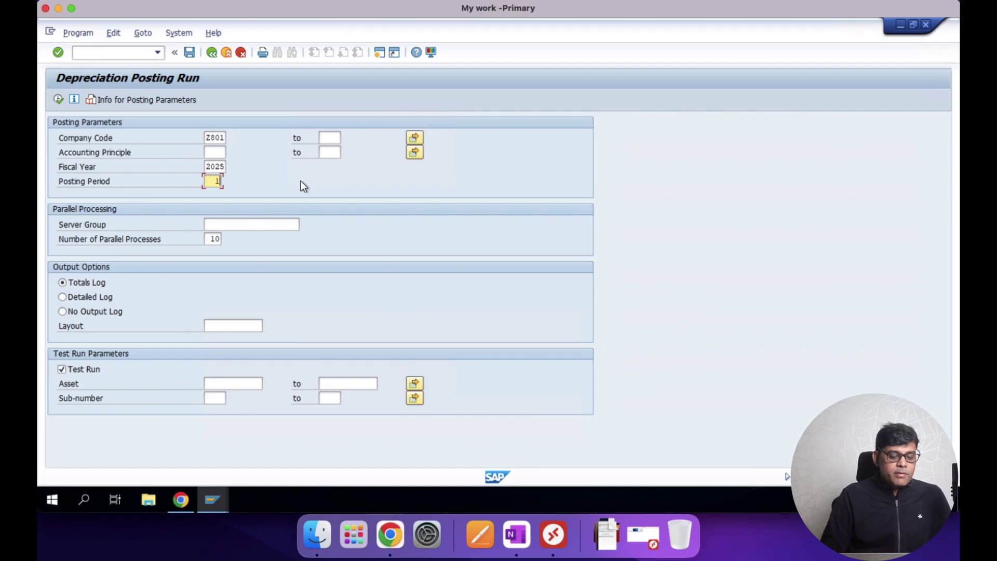
type("12")
key("Tab")
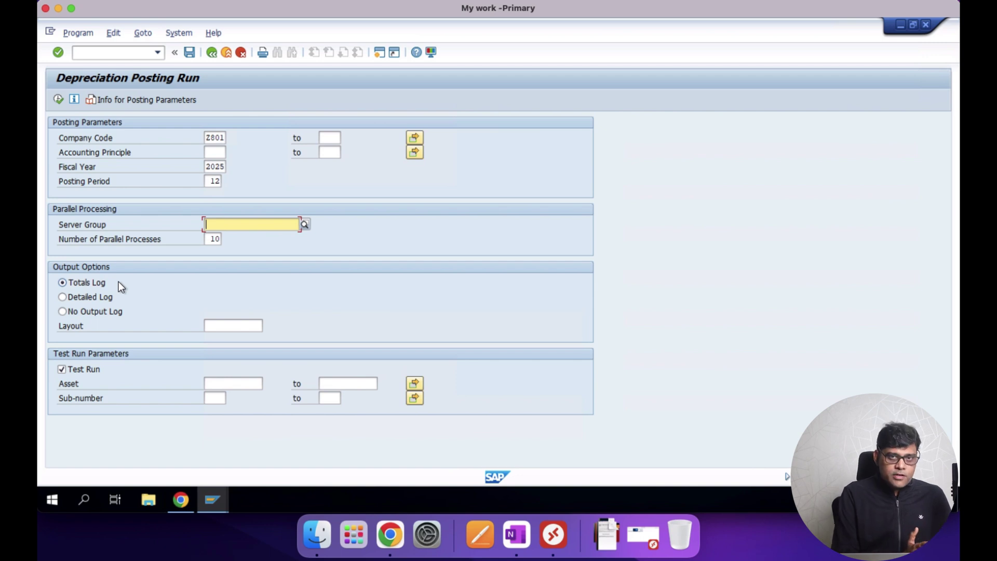
- Choose the detailed log output and execute the depreciation test run, continuing past the online limitation
left_click(63, 297)
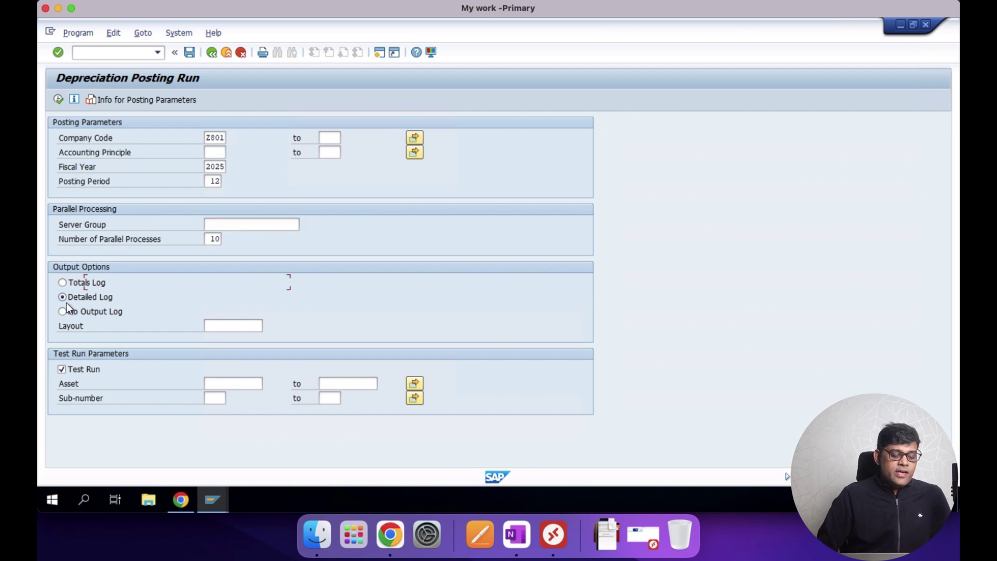
left_click(58, 100)
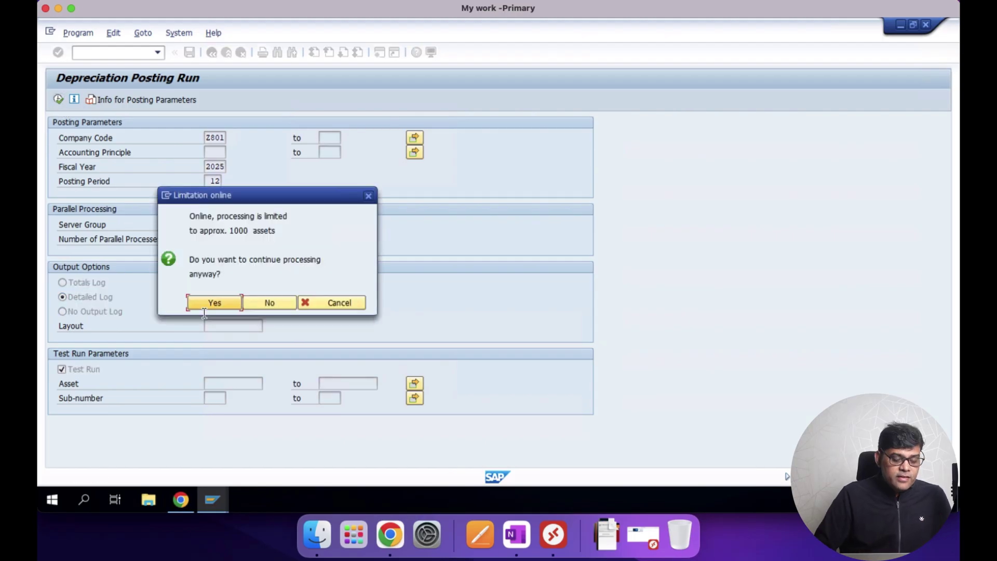
left_click(217, 302)
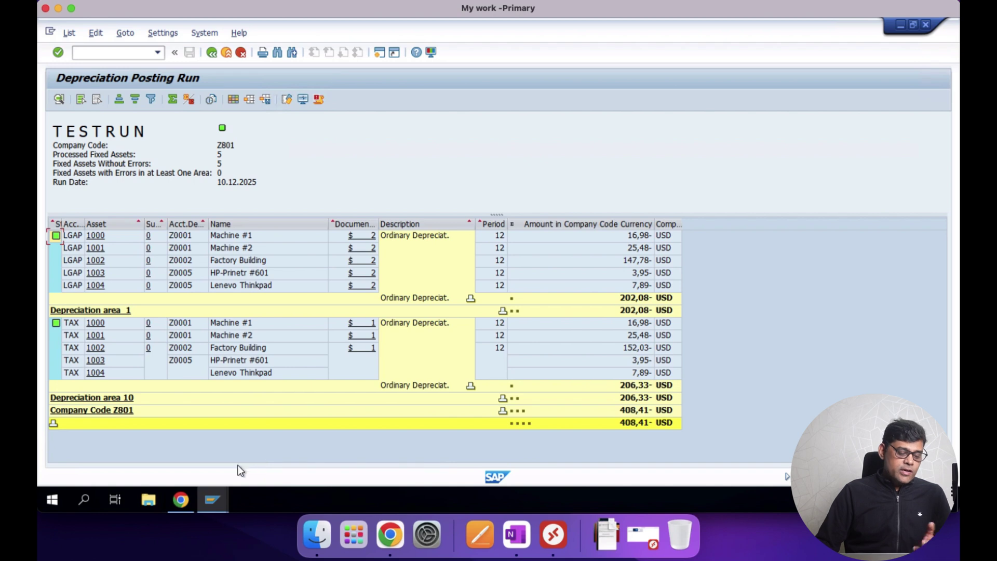
- Switch to the SAP Fiori home page in Chrome and open Asset Explorer from the recent activities
left_click(182, 501)
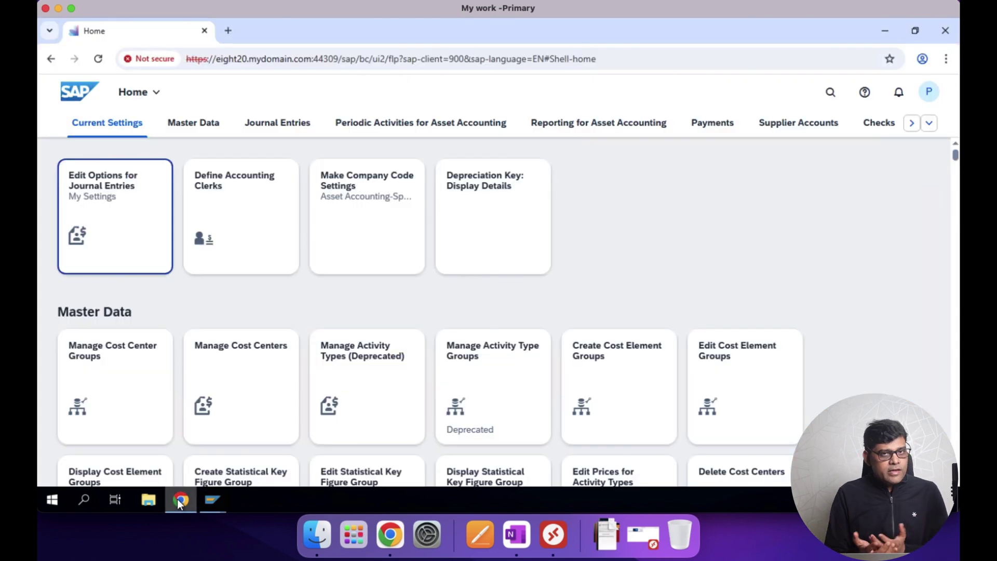
left_click(929, 93)
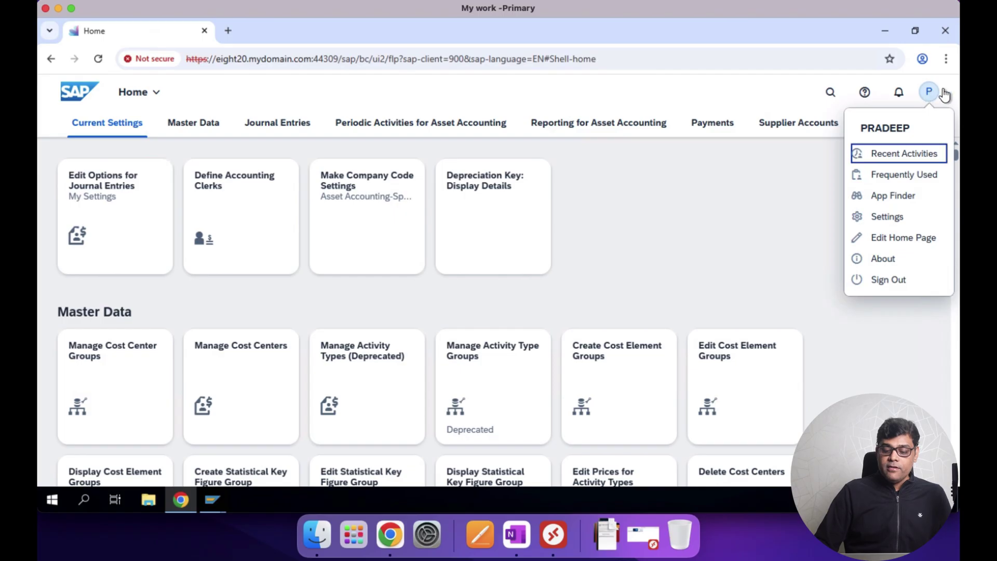
left_click(892, 155)
left_click(439, 159)
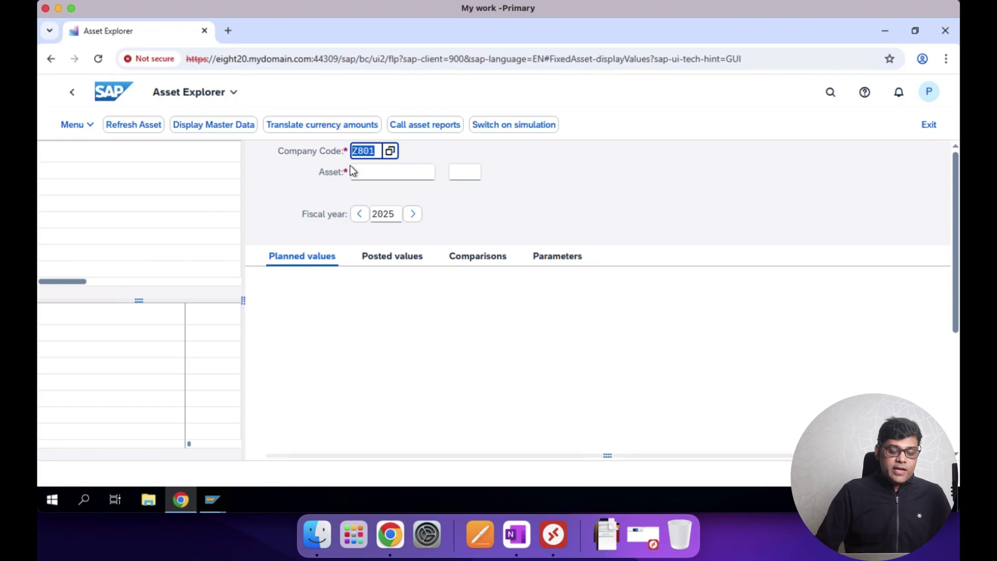
- Display the 2025 planned values of asset 1000 in company code Z801
left_click(377, 173)
type("1000")
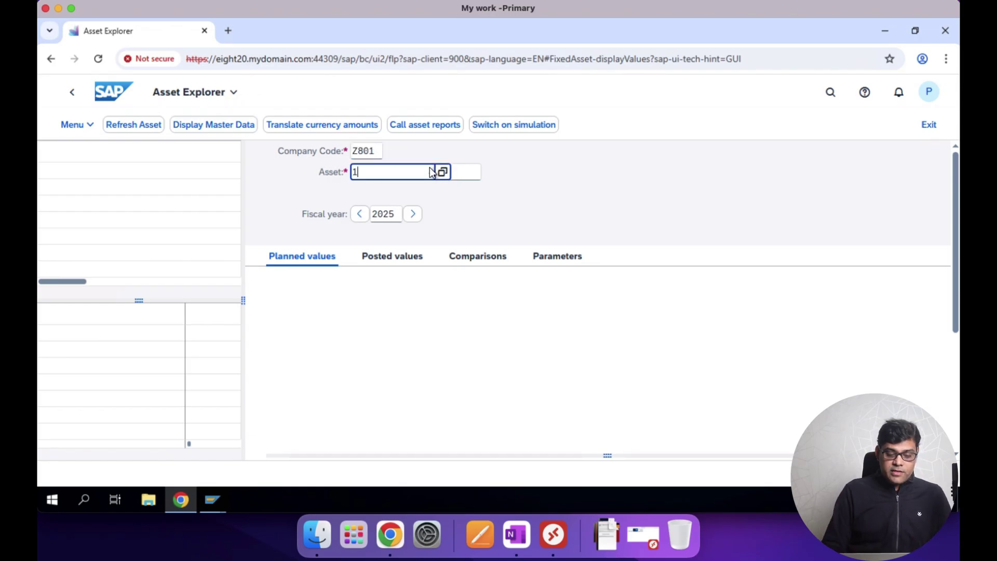
double_click(431, 172)
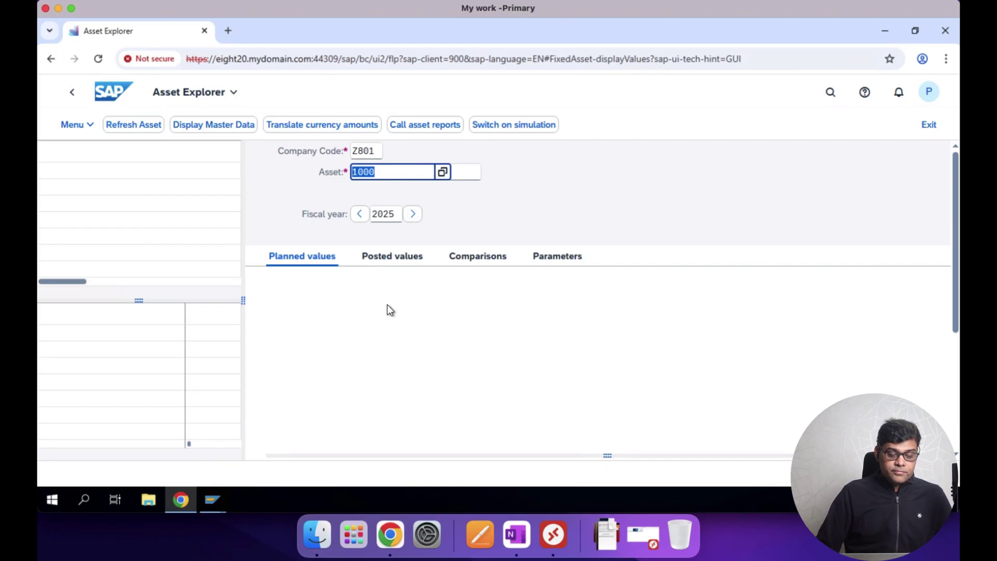
key("Return")
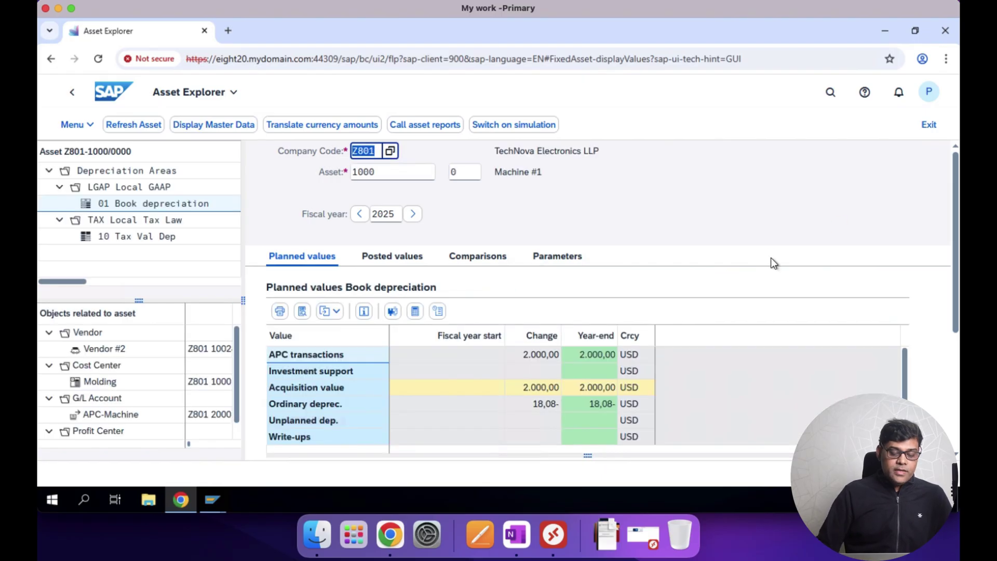
- Display the posted values of asset 1000 and examine its posted and planned depreciation by period
left_click(393, 259)
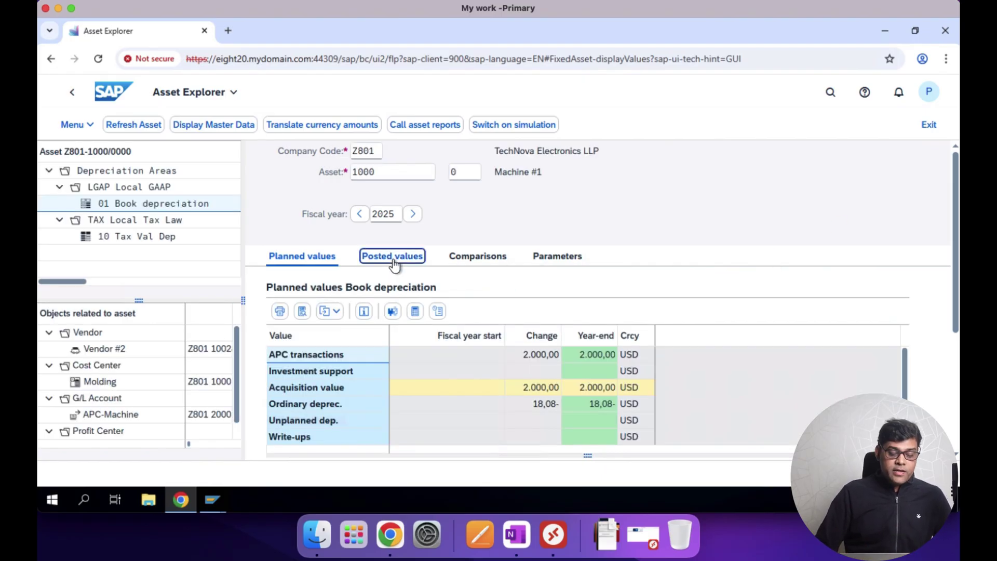
left_click_drag(952, 259, 958, 334)
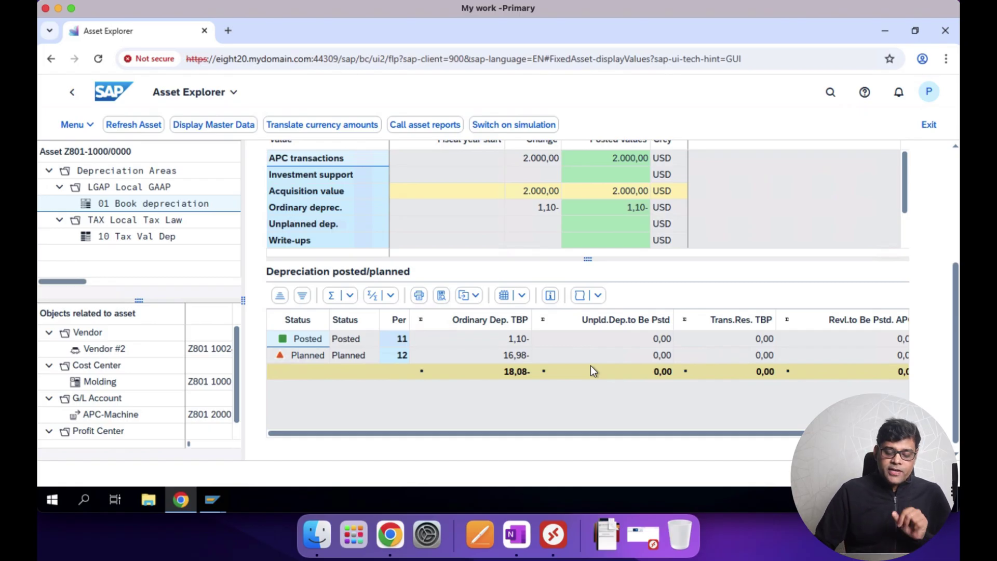
- Switch to SAP GUI, open General Table Display in a new window and load the table FAAT_PLAN_VALUES
left_click(220, 508)
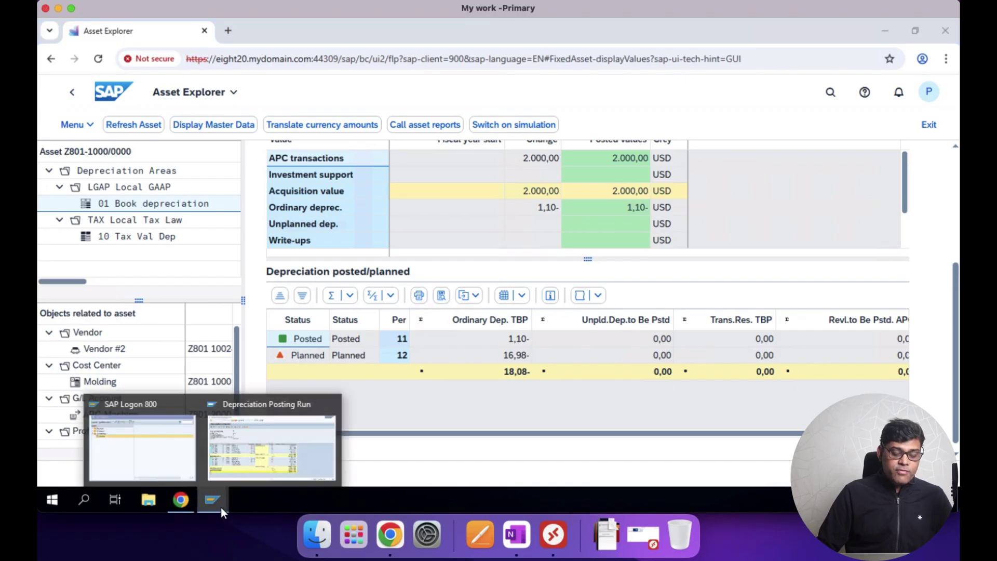
left_click(299, 406)
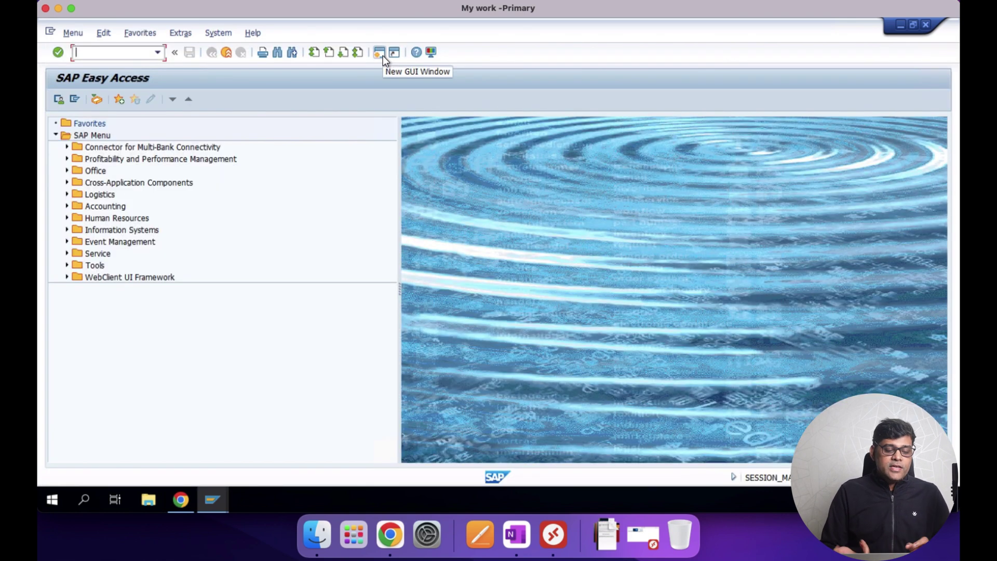
type("16")
key("Return")
type("f")
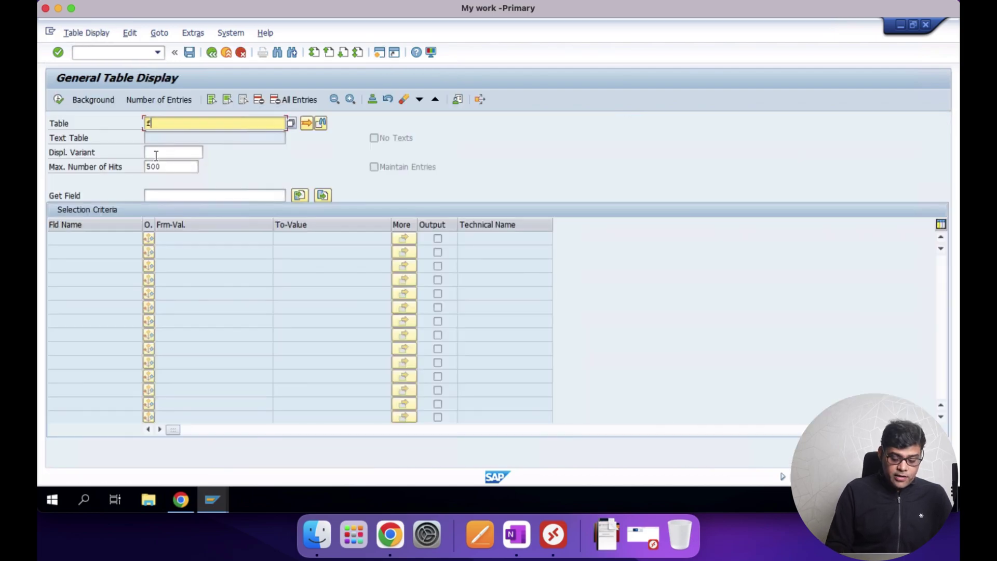
type("aat_plan)")
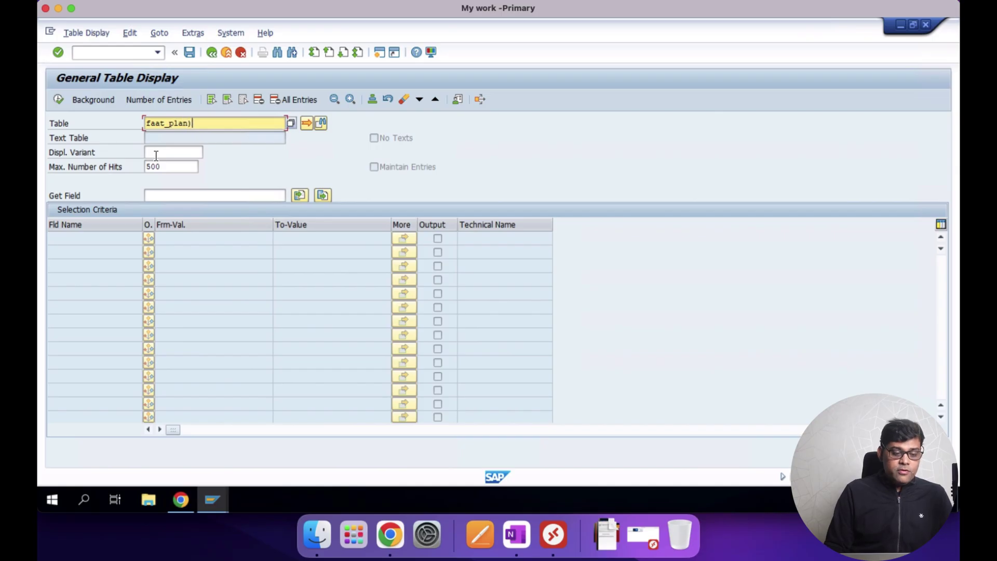
key("BackSpace")
type("_")
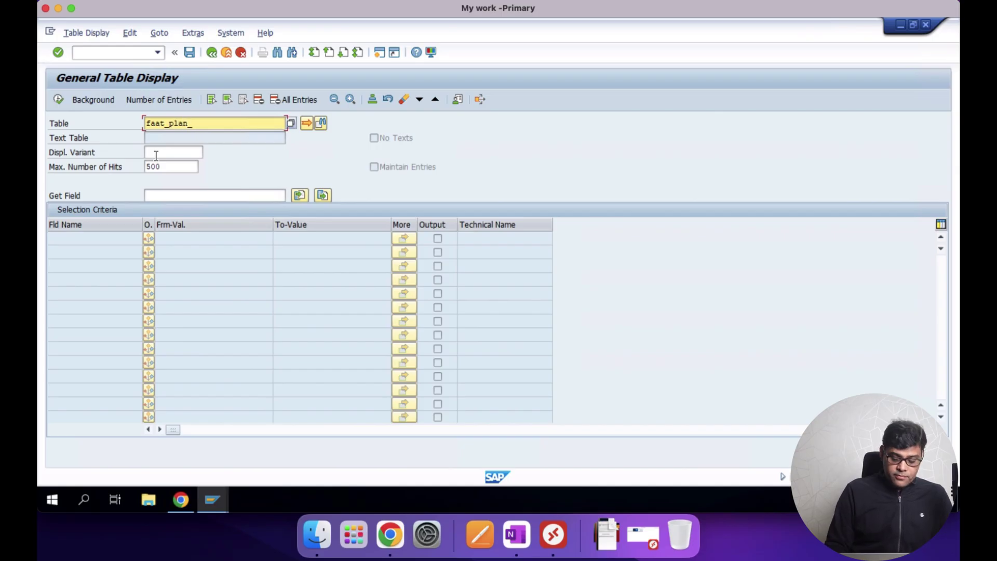
type("values")
key("Return")
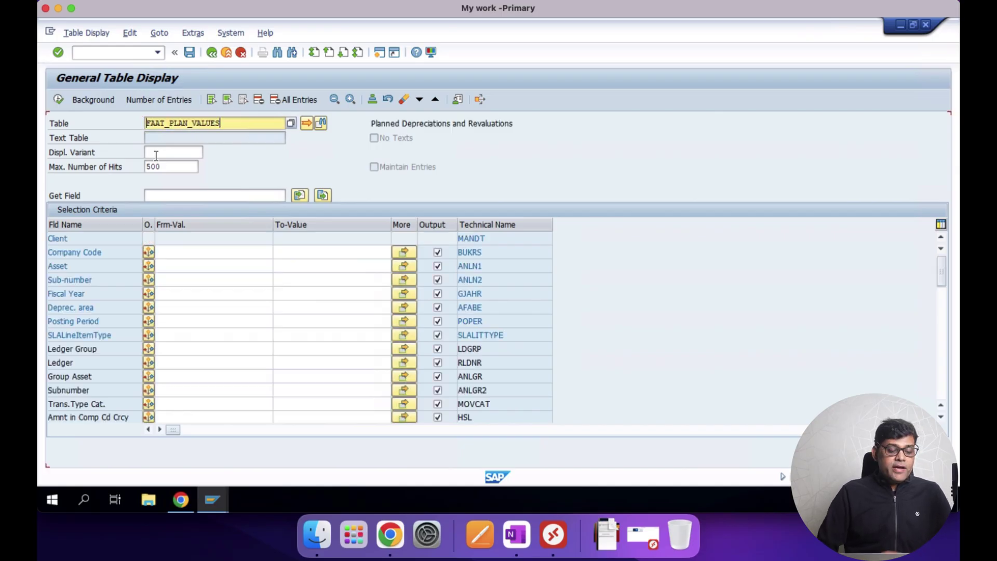
- Display the FAAT_PLAN_VALUES entries for company code Z801
left_click(190, 253)
type("z801")
key("Return")
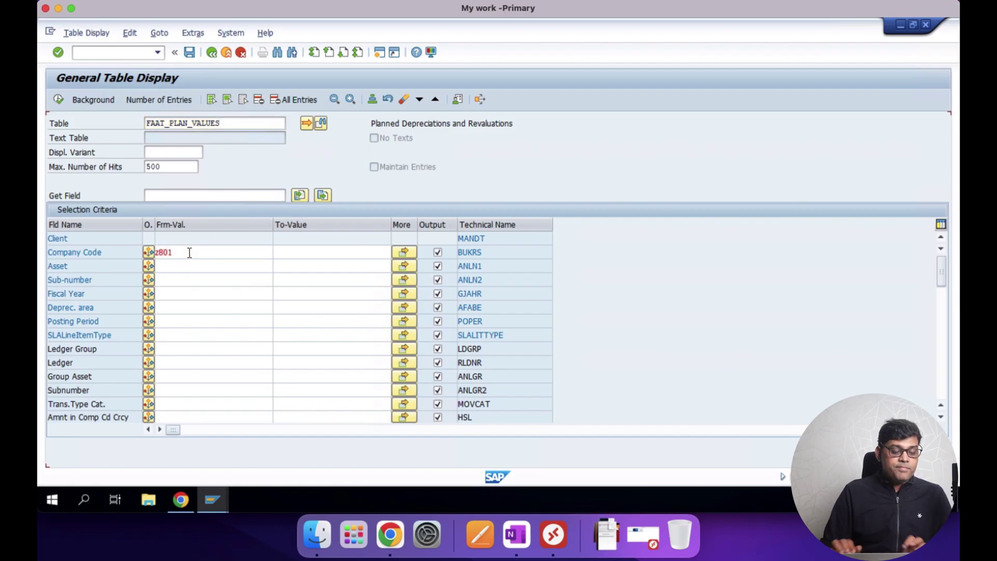
left_click(58, 102)
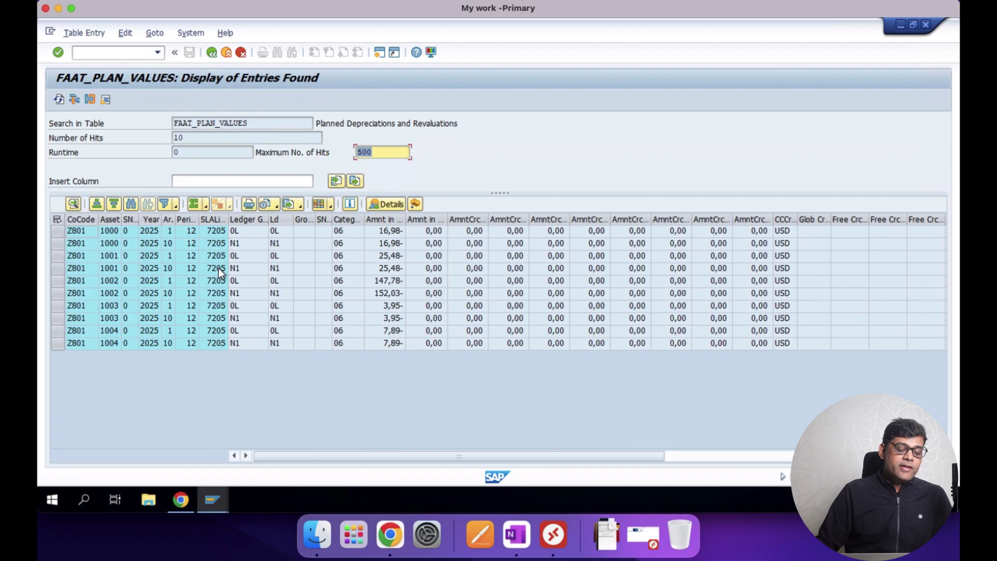
- Return to the selection criteria, change the company code to Z701 and display its planned depreciation entries
left_click(211, 52)
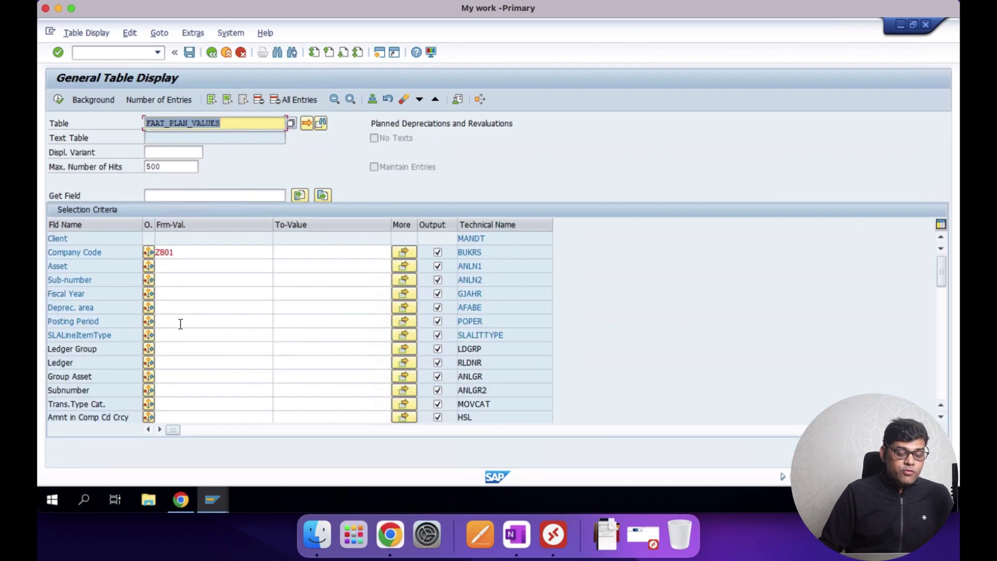
double_click(182, 252)
type("Z701")
key("Return")
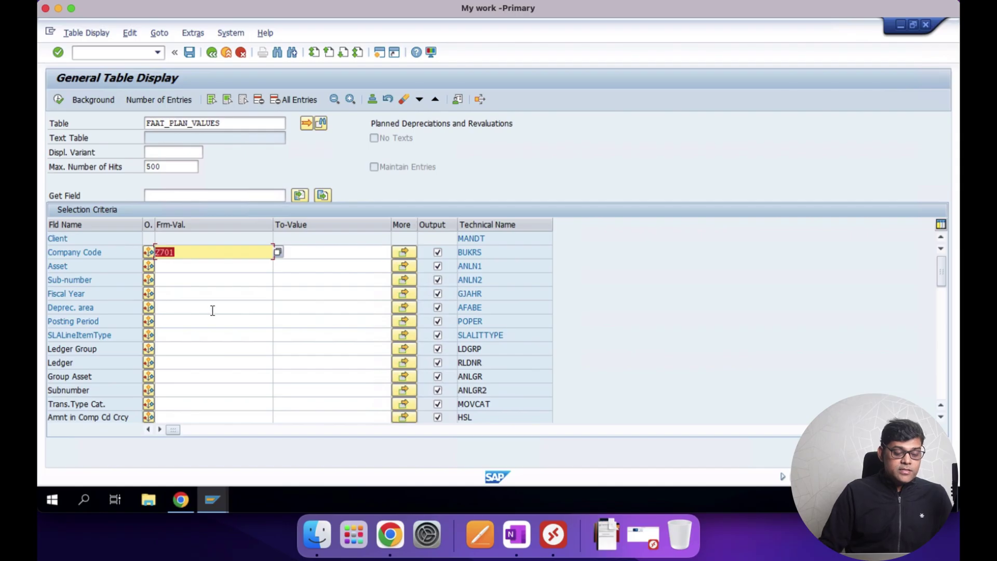
left_click(58, 100)
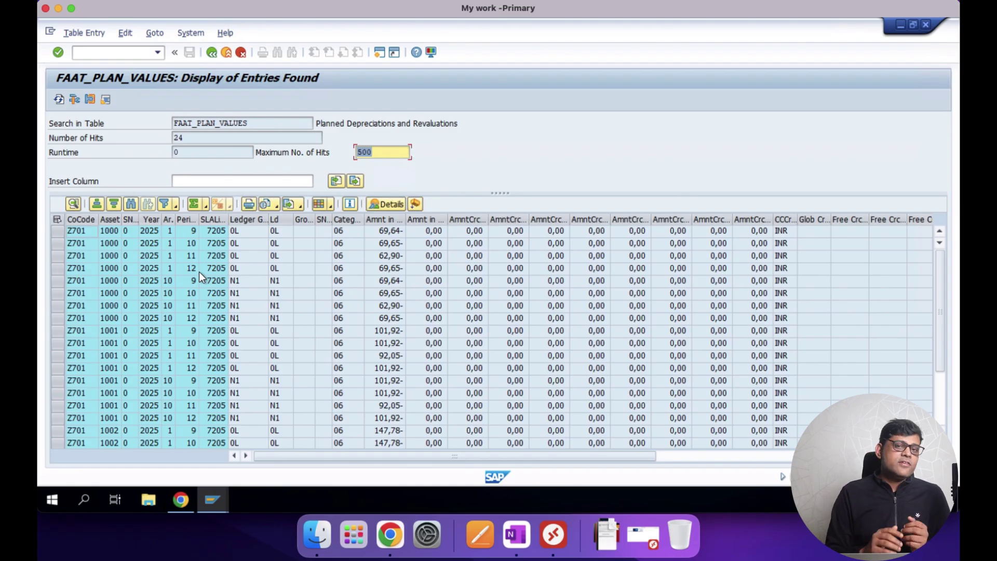
- Set the company code selection back to Z801 and display the planned depreciation entries again
left_click(212, 52)
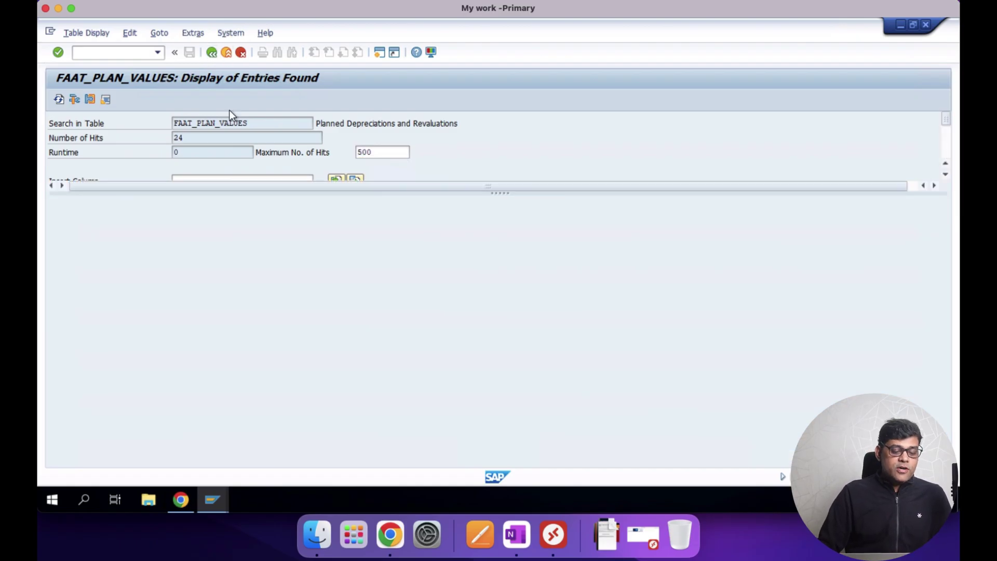
double_click(165, 251)
key("BackSpace")
type("z801")
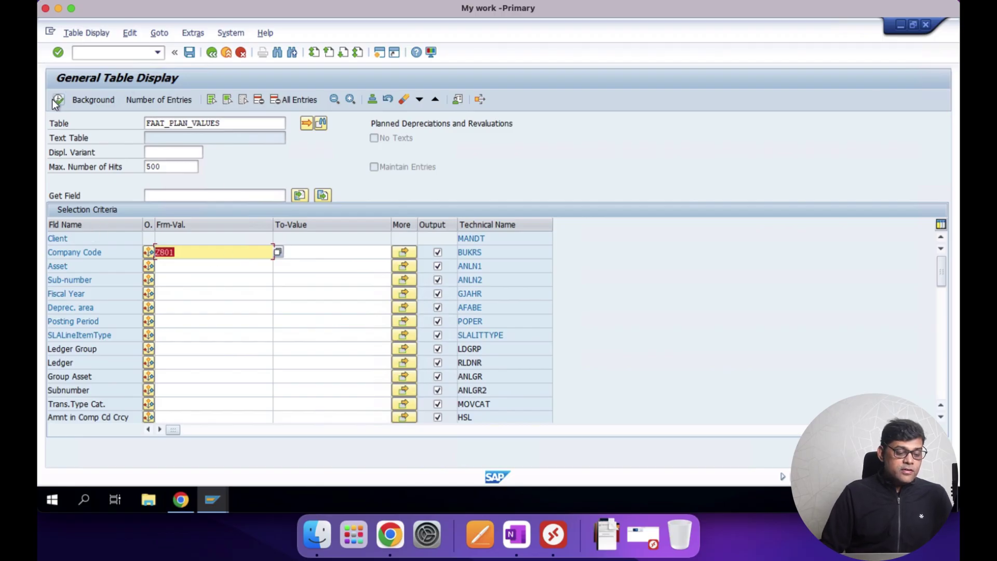
left_click(54, 102)
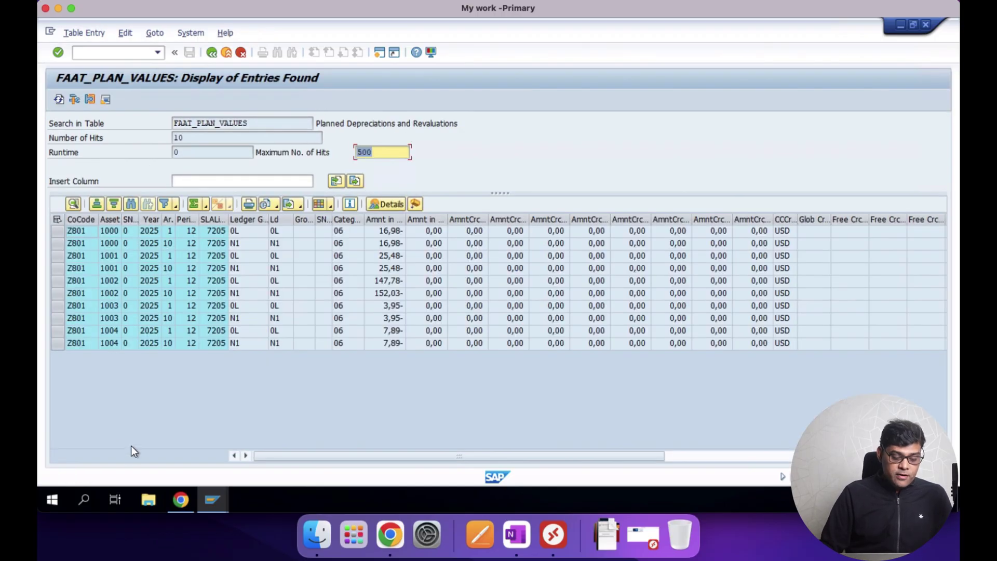
- Check the period 12 planned depreciation in Asset Explorer in Chrome, and return to the FAAT_PLAN_VALUES entries in SAP GUI
left_click(181, 500)
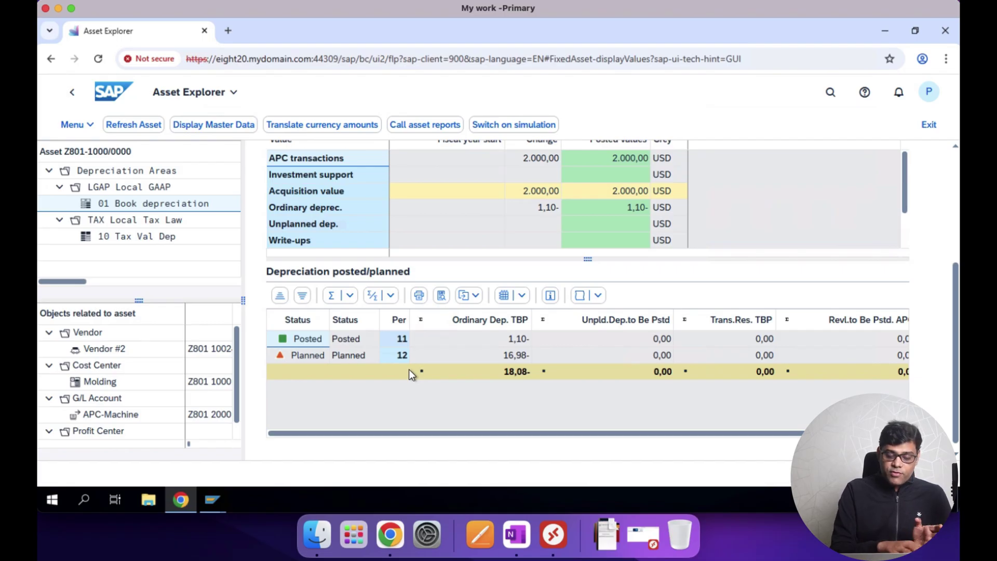
left_click(215, 507)
left_click(379, 455)
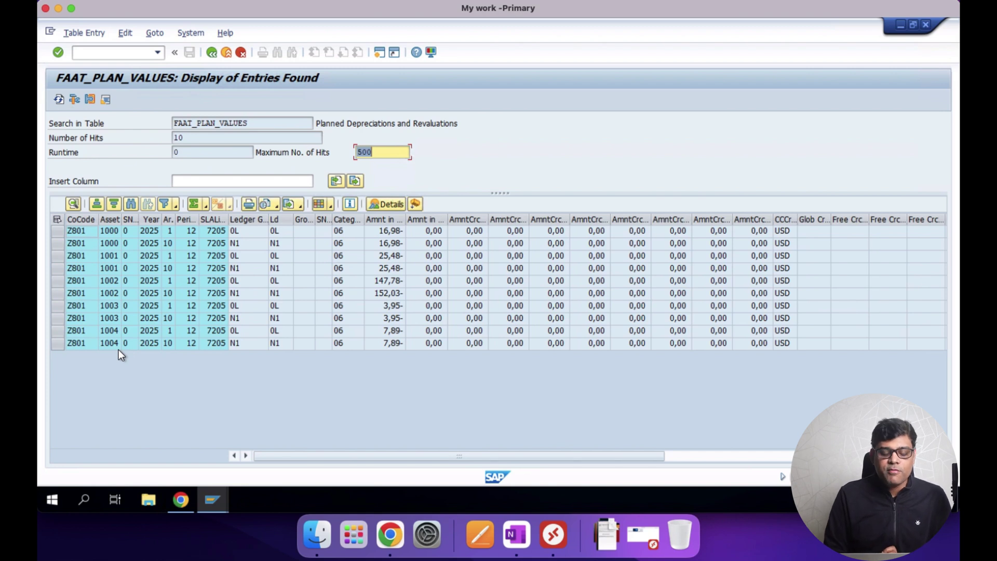
- Switch to the Depreciation Posting Run for company code Z801, turn off the test run and execute it in the background
left_click(205, 503)
left_click(252, 447)
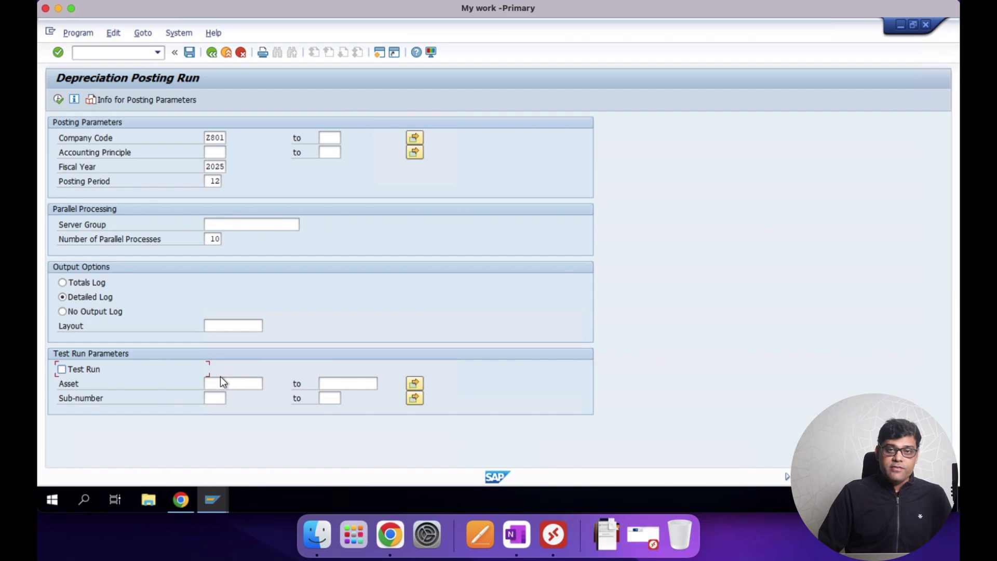
left_click(79, 33)
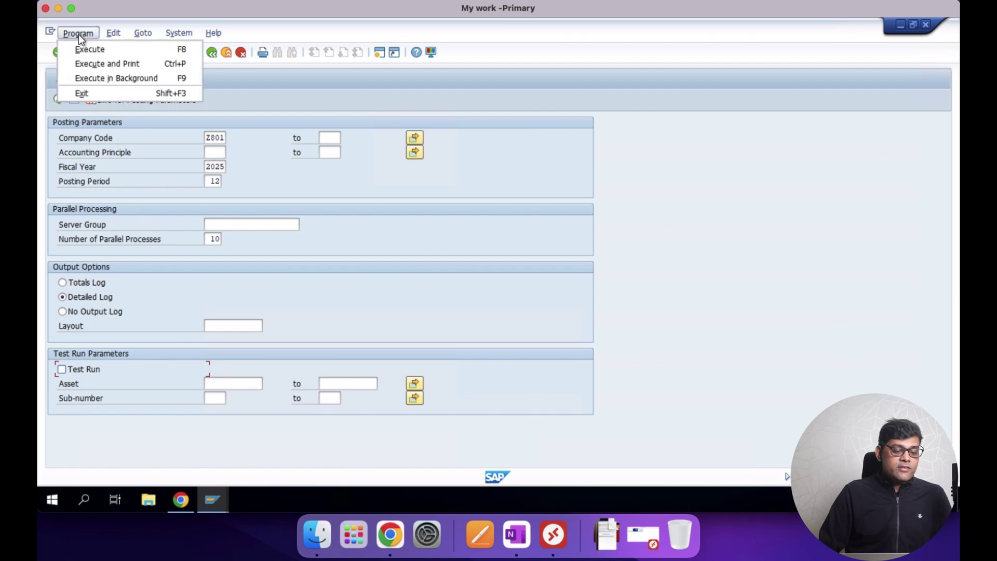
left_click(144, 80)
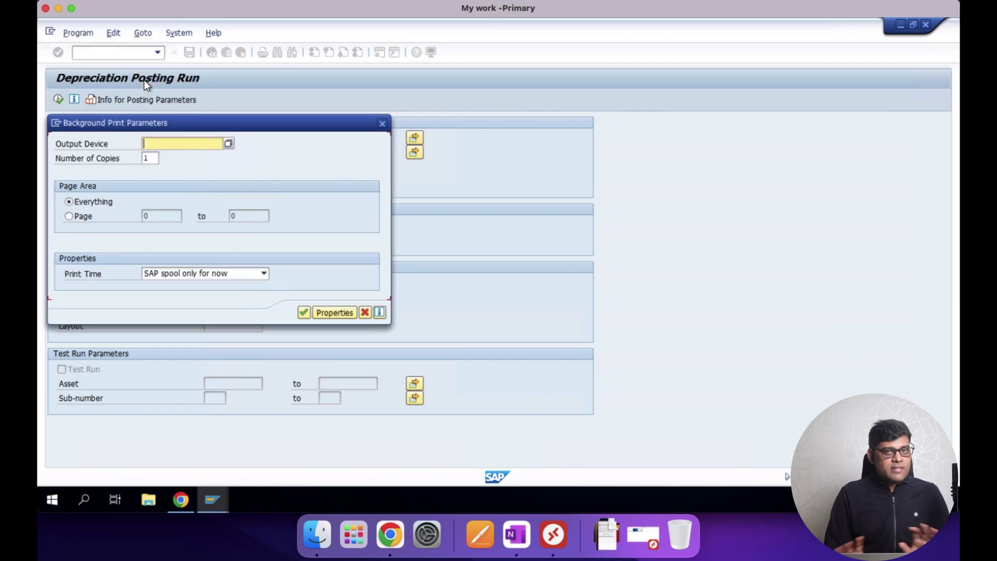
- Set the background print output device to LP01 and schedule the depreciation job for immediate start
type("lp01")
key("Return")
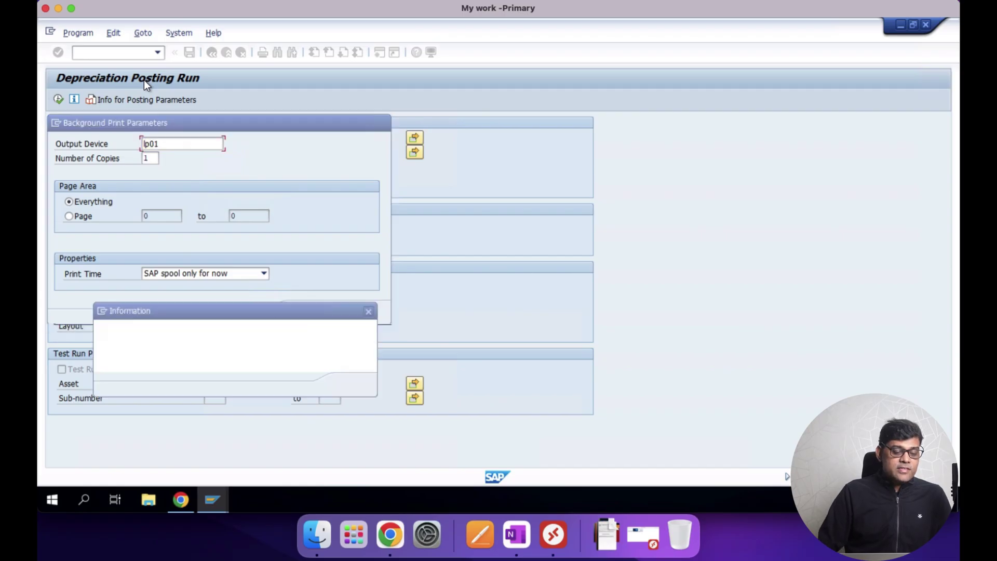
left_click(348, 382)
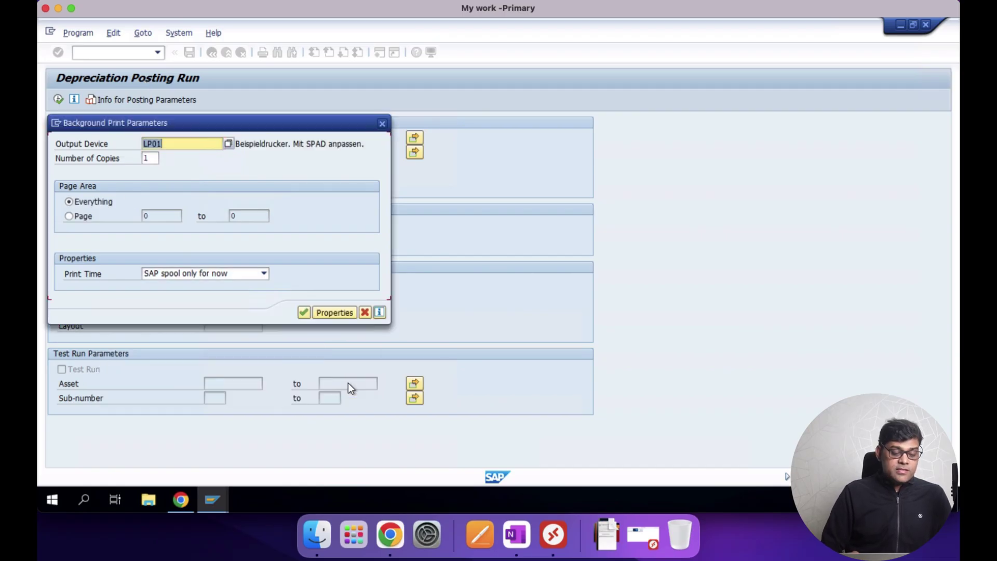
left_click(304, 312)
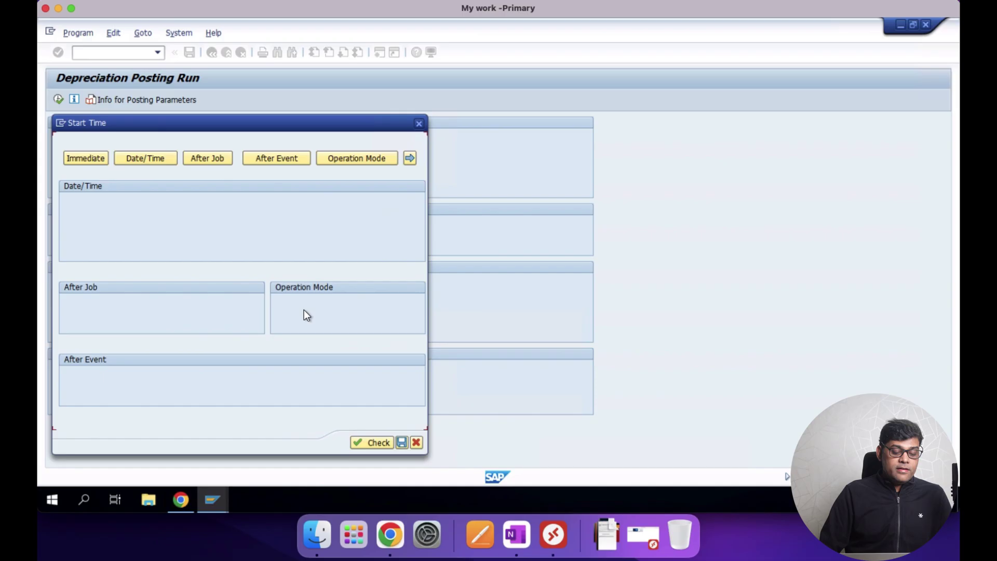
left_click(89, 159)
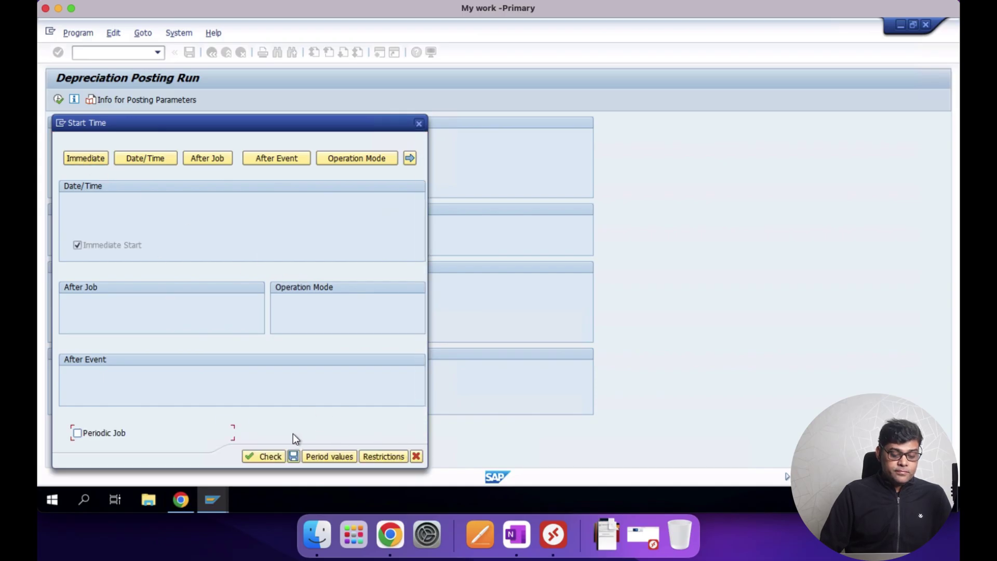
left_click(293, 457)
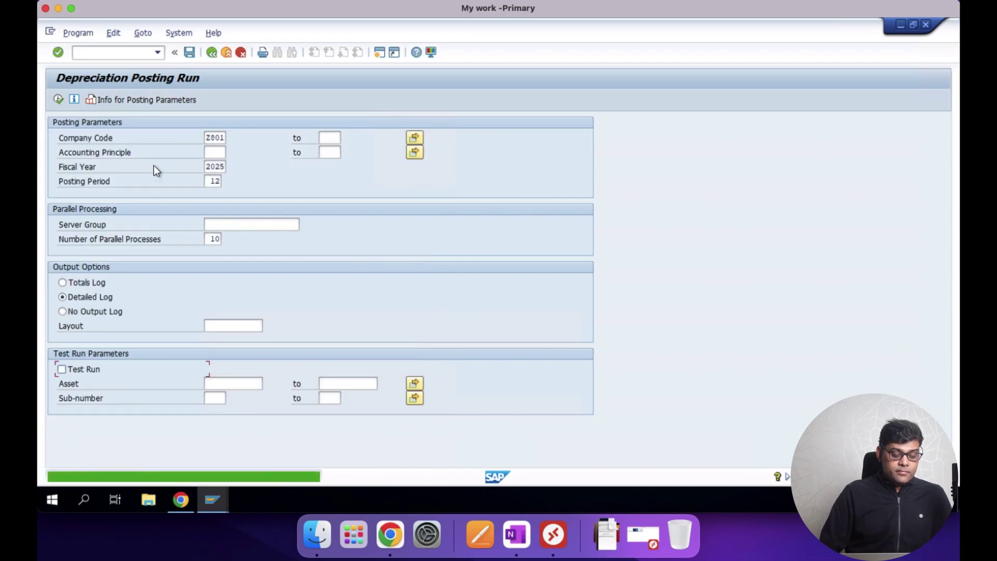
- Return to the FAAT_PLAN_VALUES window and refresh its entries for company code Z801
mouse_move(217, 501)
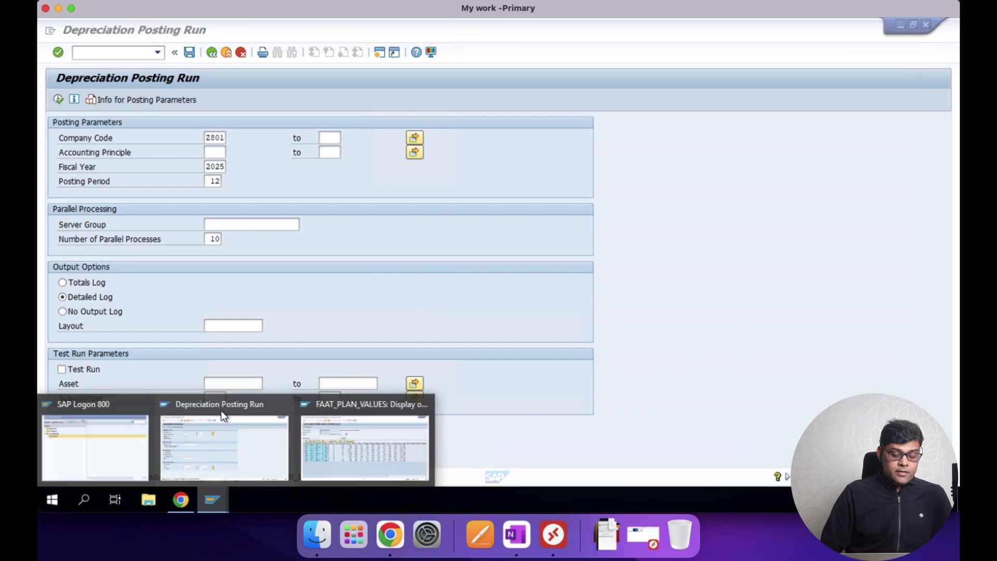
left_click(357, 426)
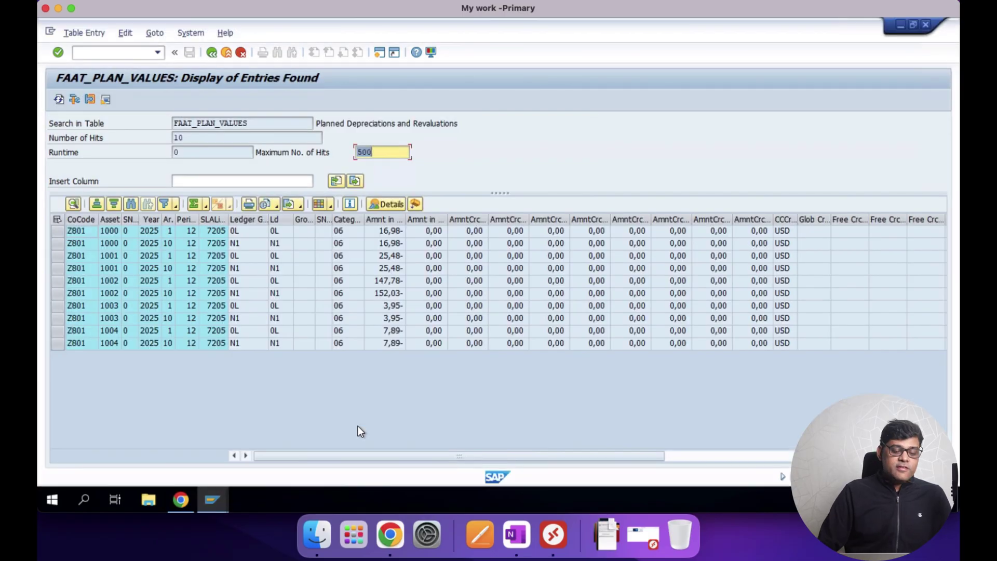
left_click(59, 99)
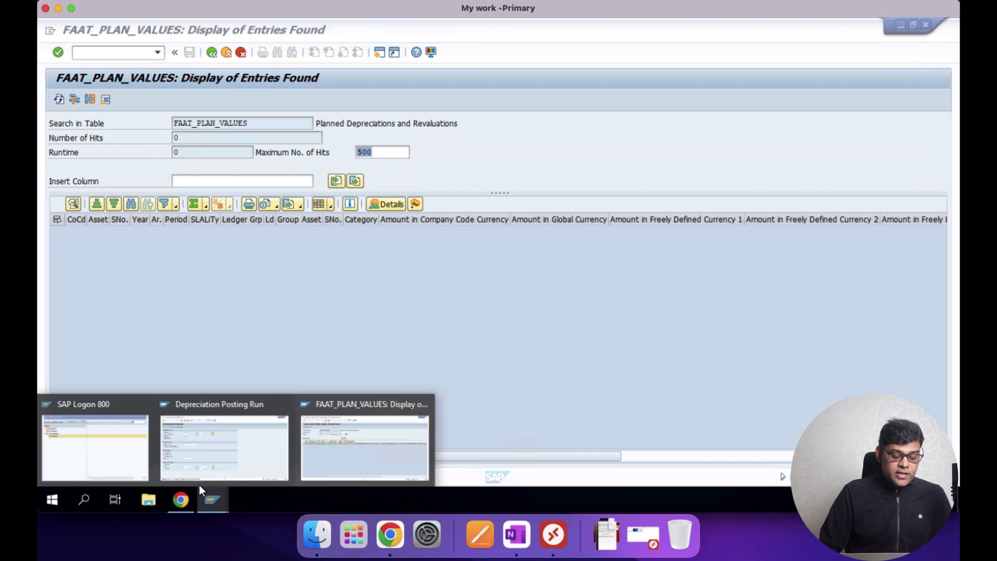
- Reload Asset Explorer in Chrome and check the posted values and depreciation status by period for asset 1000
left_click(185, 499)
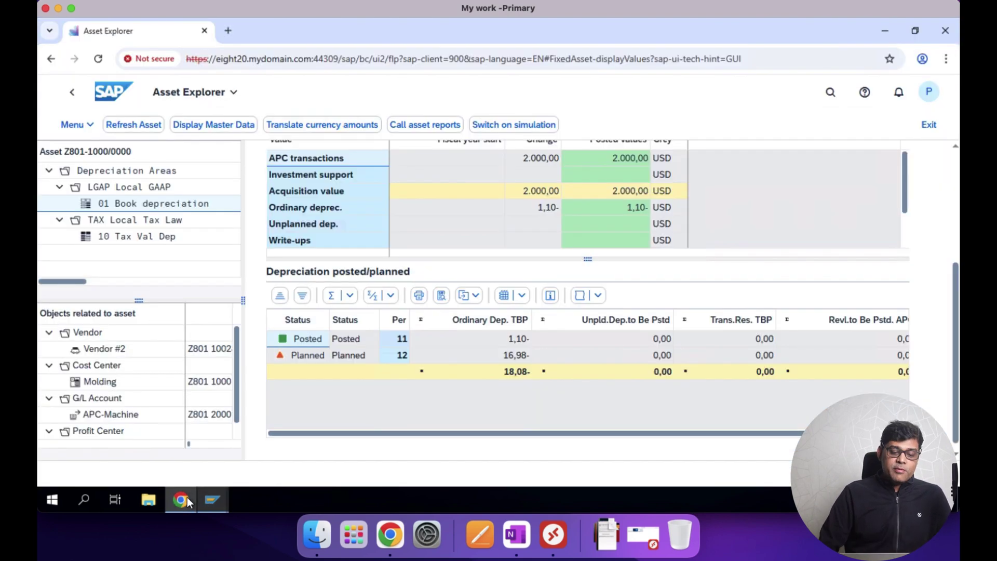
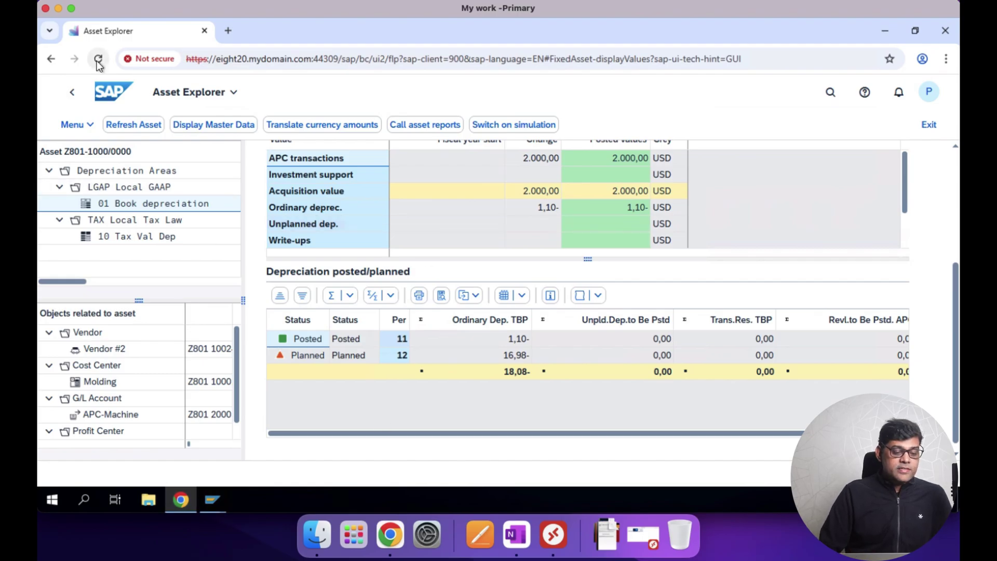
left_click(98, 59)
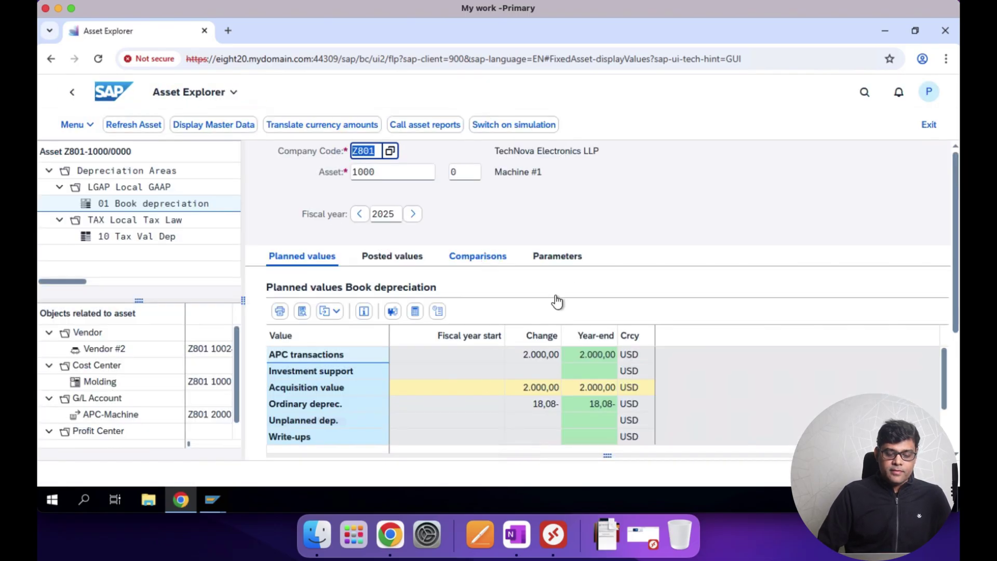
left_click(400, 255)
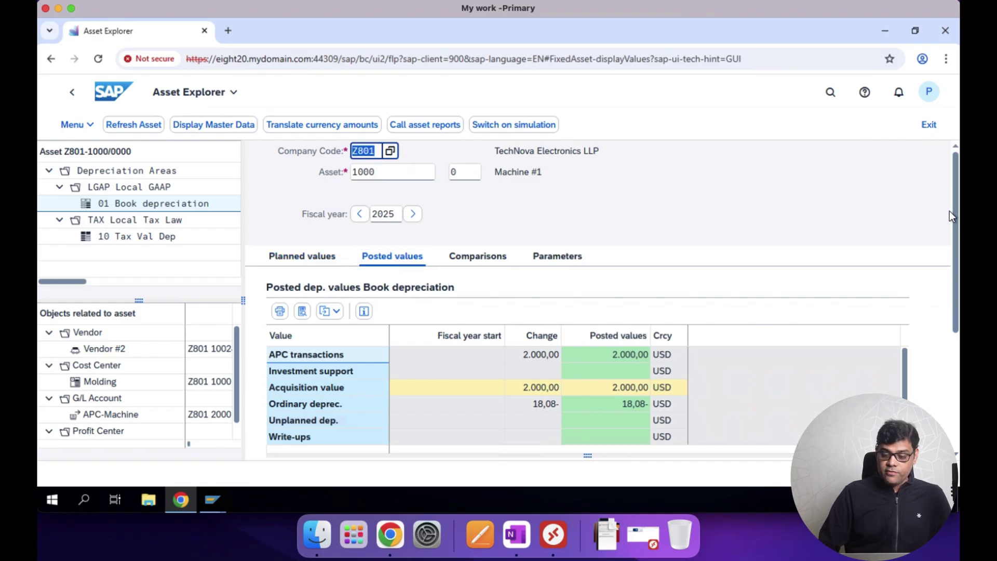
left_click_drag(953, 214, 955, 343)
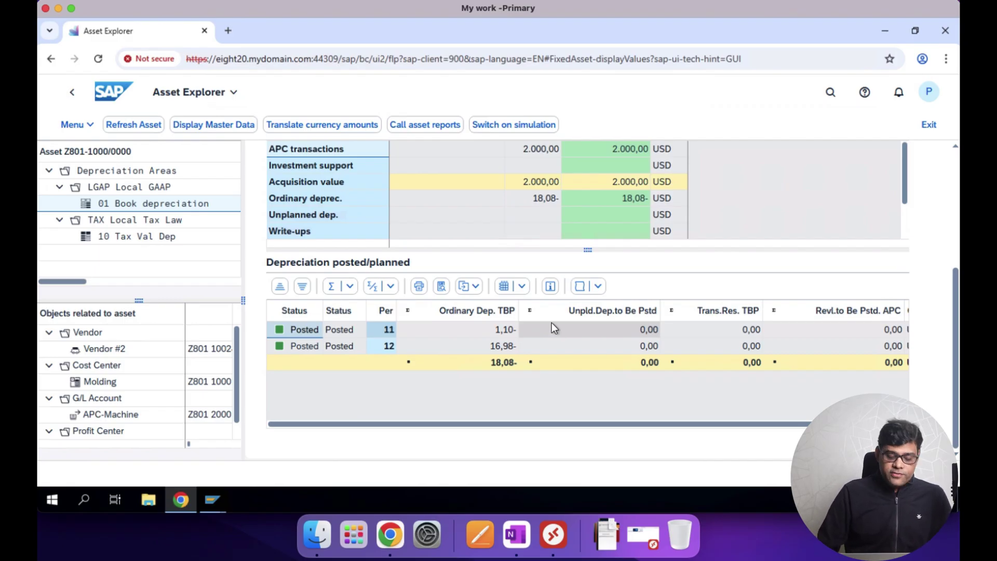
mouse_move(215, 501)
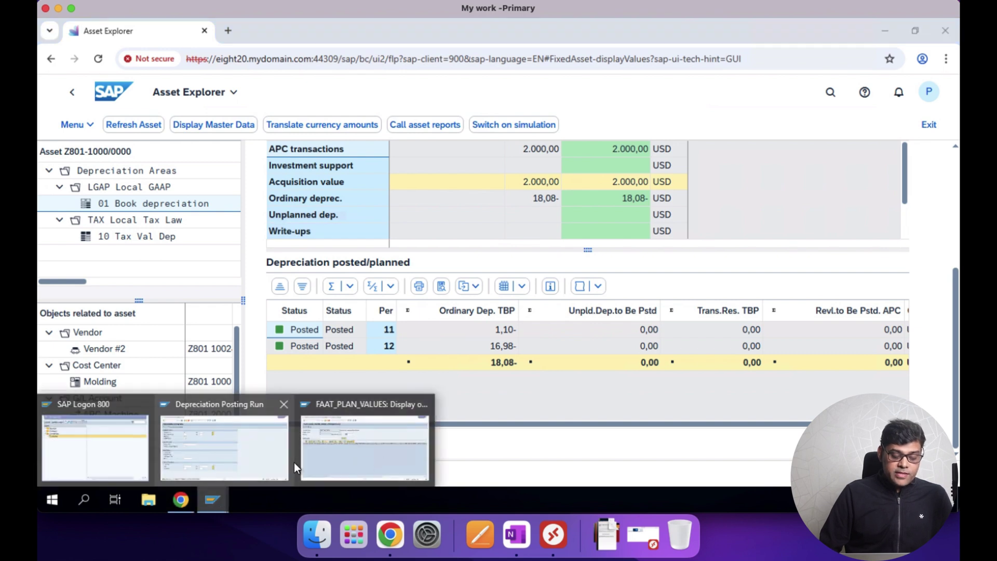
- Switch to the FAAT_PLAN_VALUES session, open transaction FBL3N there and clear the G/L account selection for company code Z801
left_click(328, 456)
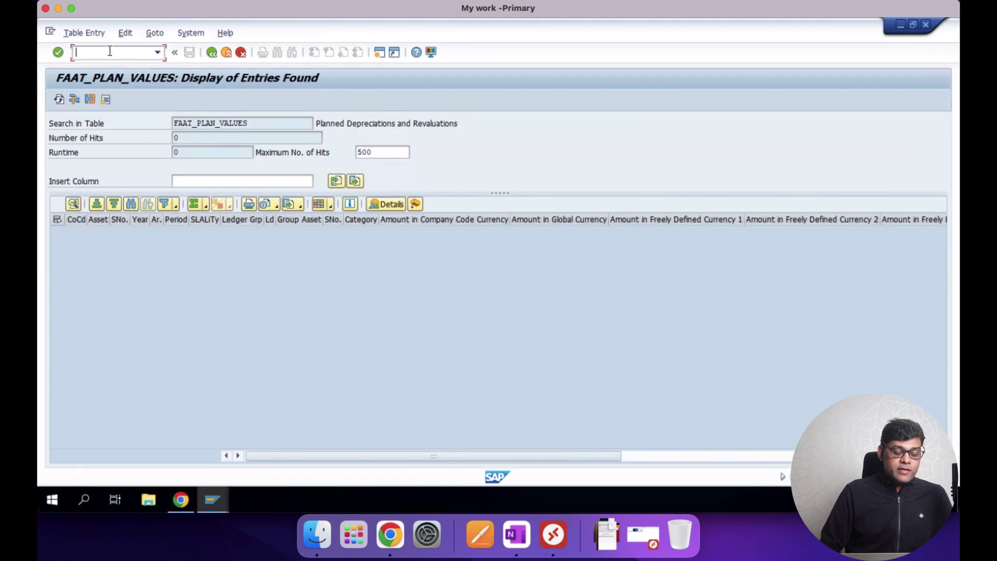
type("/nfbl3n")
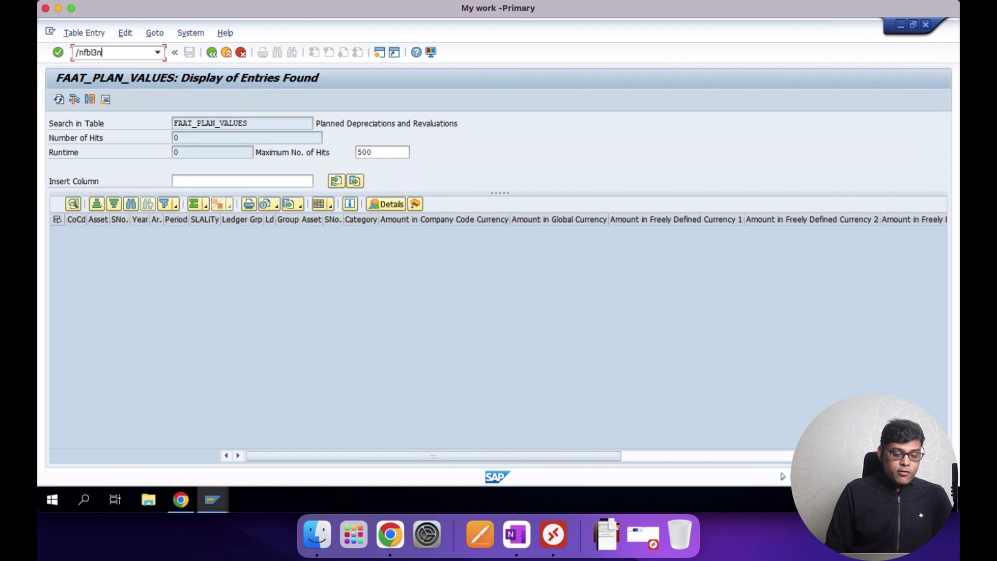
key("Return")
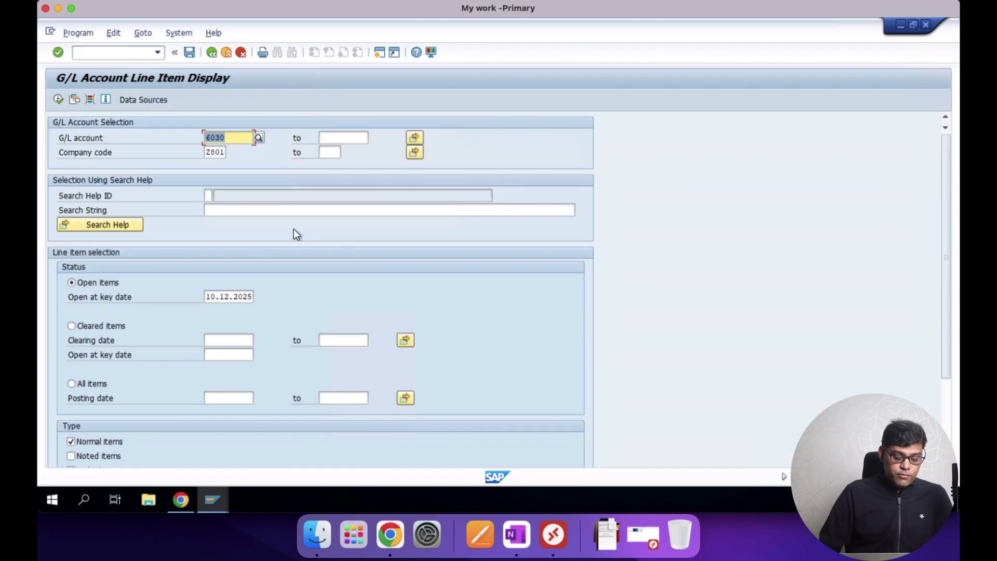
key("BackSpace")
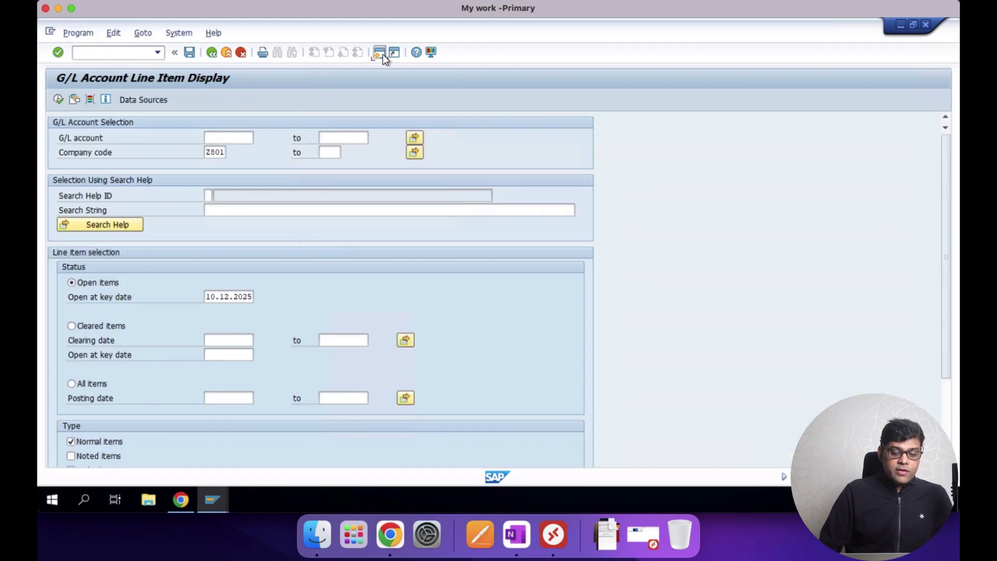
- Open Edit G/L Account Centrally in a new session to look up the depreciation accounts
left_click(380, 52)
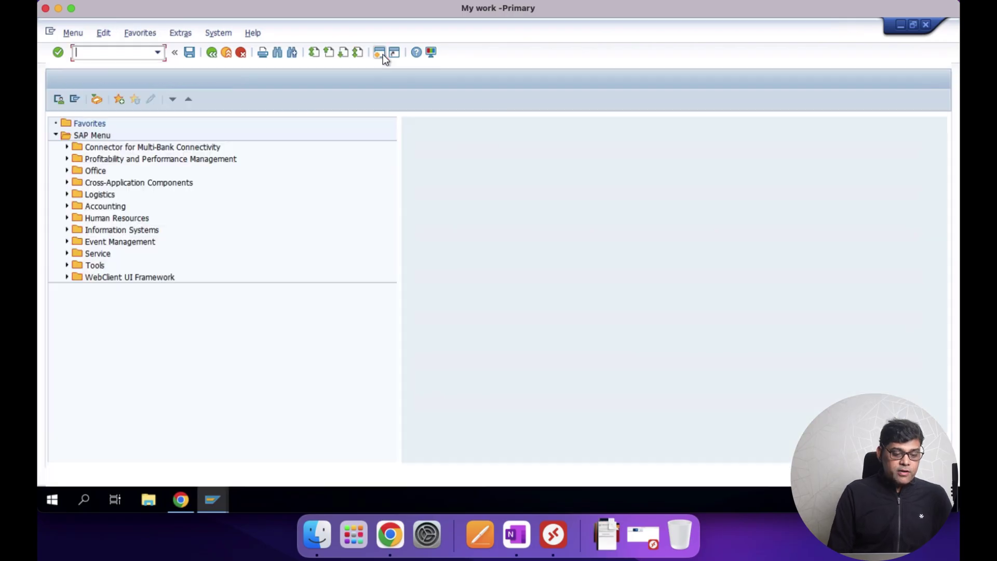
type("fs")
key("Return")
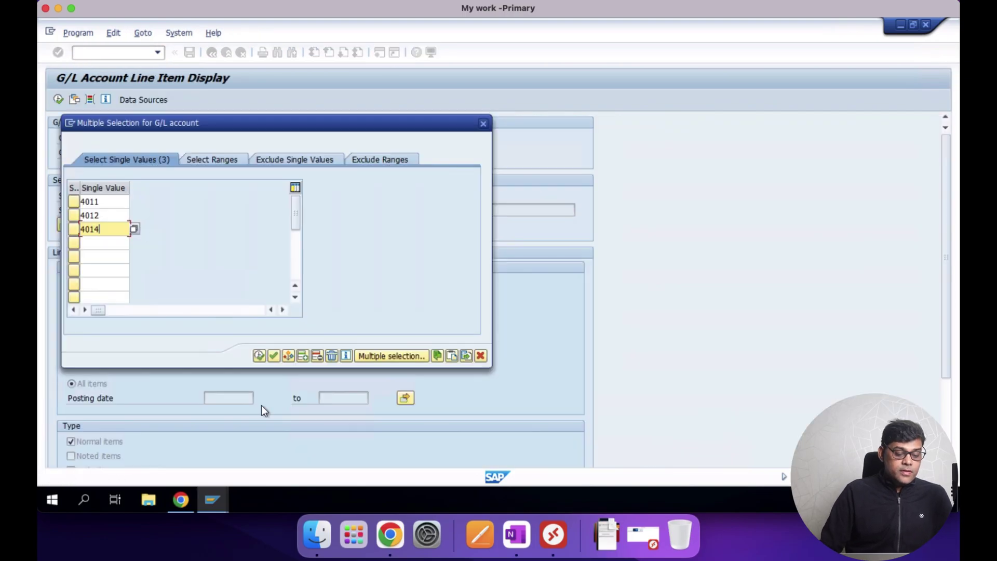
- Run the FBL3N line item display for all items of G/L accounts 4011, 4012 and 4014 in company code Z801
left_click(259, 356)
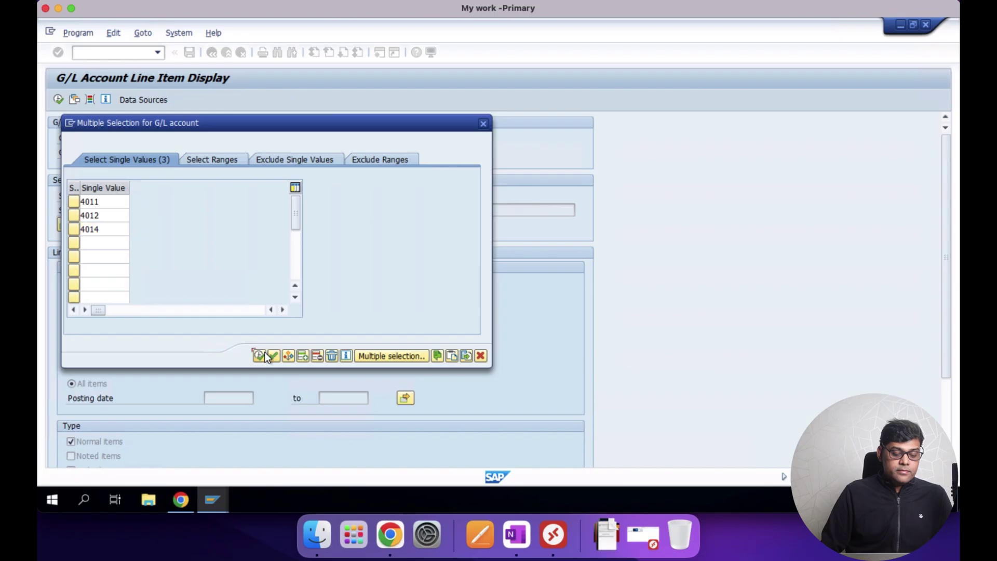
left_click(58, 100)
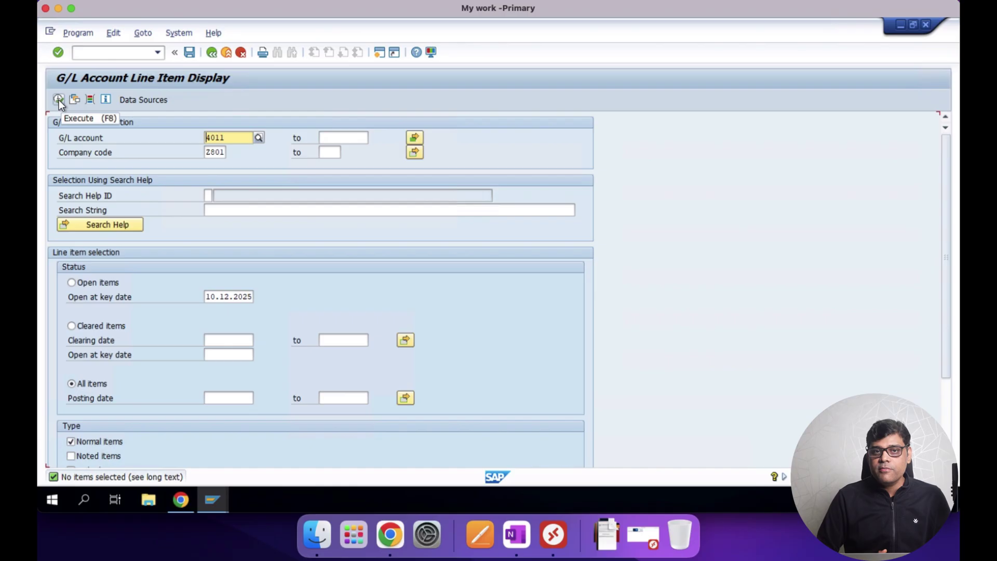
- Replace FBL3N with the G/L Account Line Item Display G/L View in the same session
left_click(105, 54)
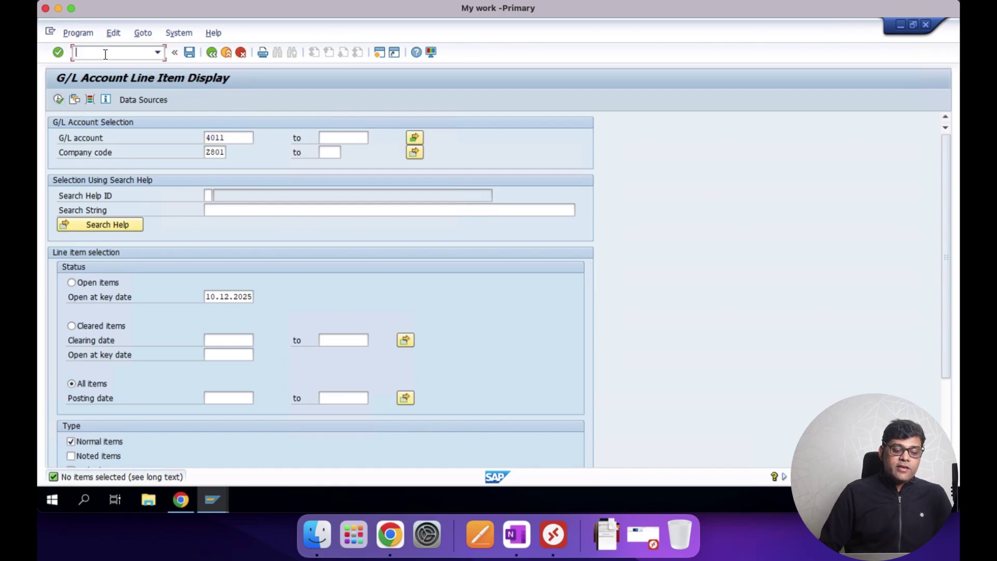
type("/nfagll03h")
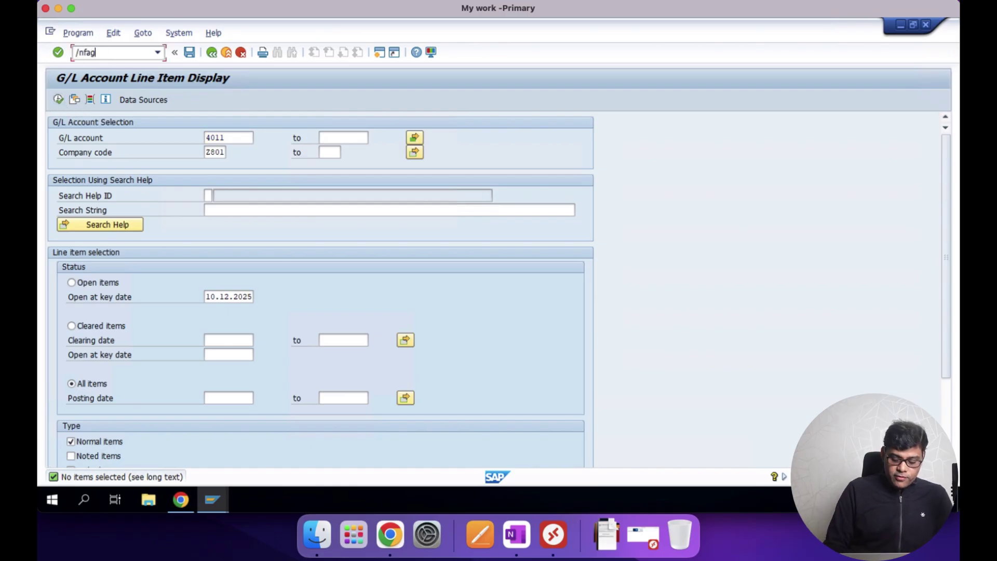
key("Return")
double_click(246, 138)
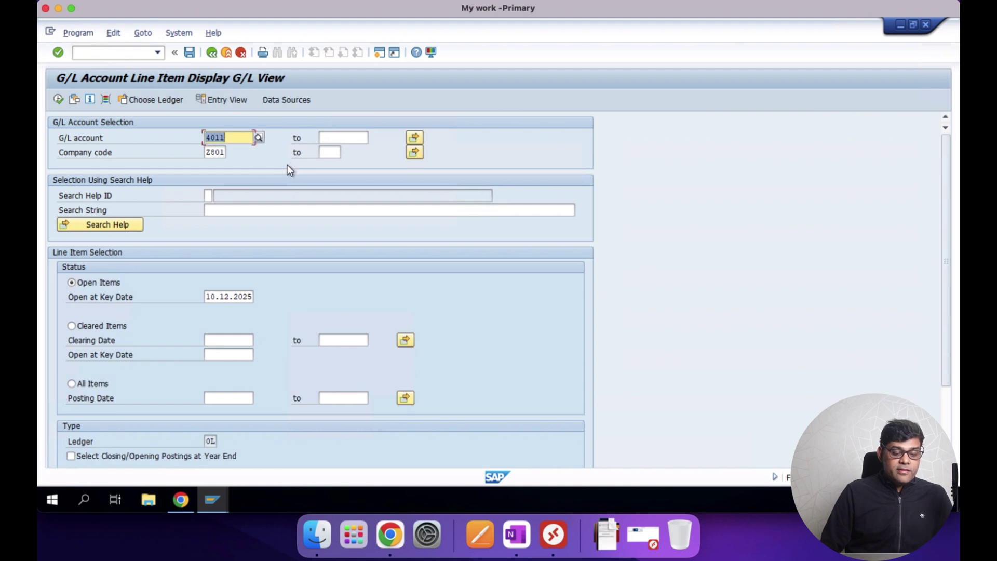
- Add accounts 4012 and 4014 to the G/L account selection beside 4011 and run the line item display for all items
left_click(413, 137)
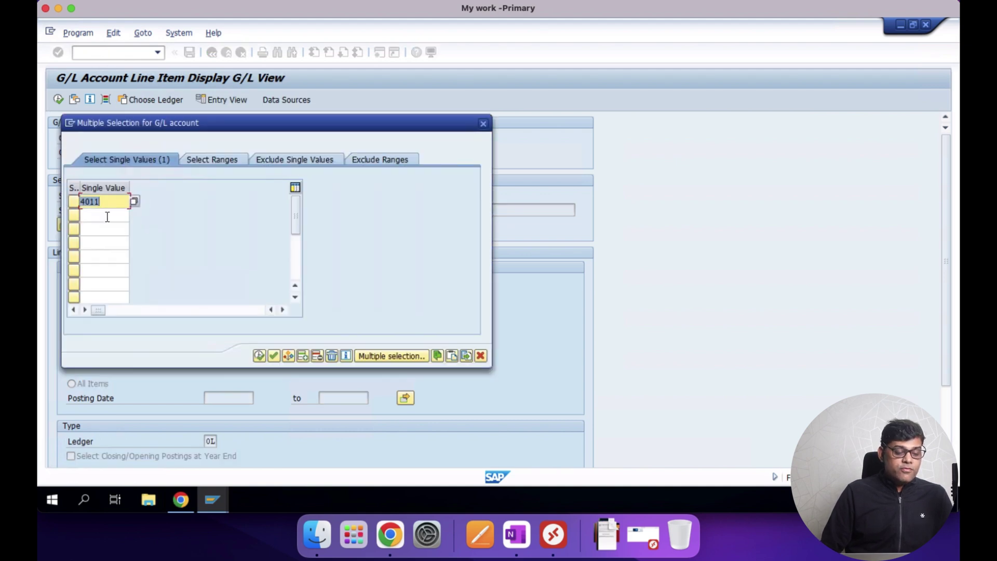
left_click(129, 217)
type("4012")
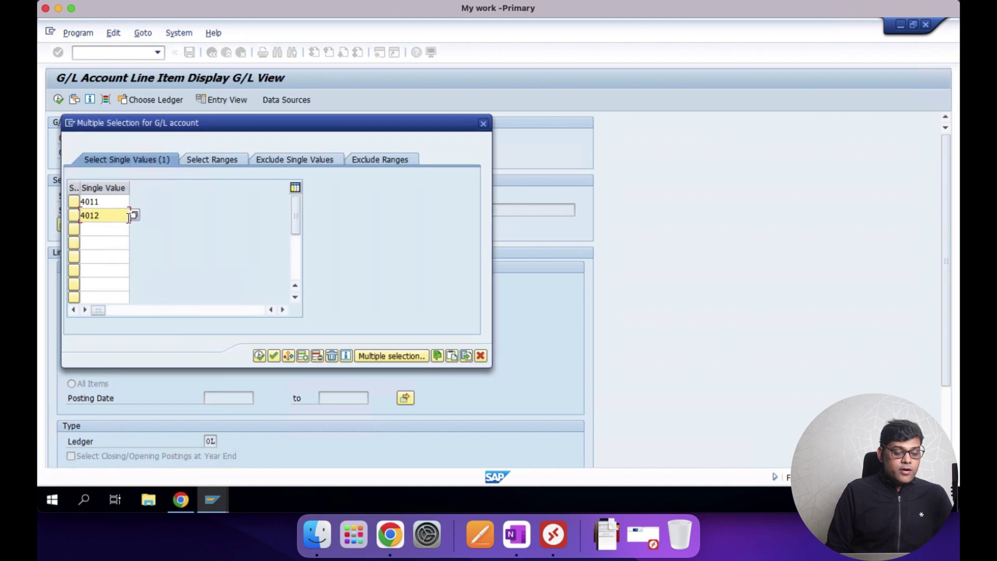
key("Return")
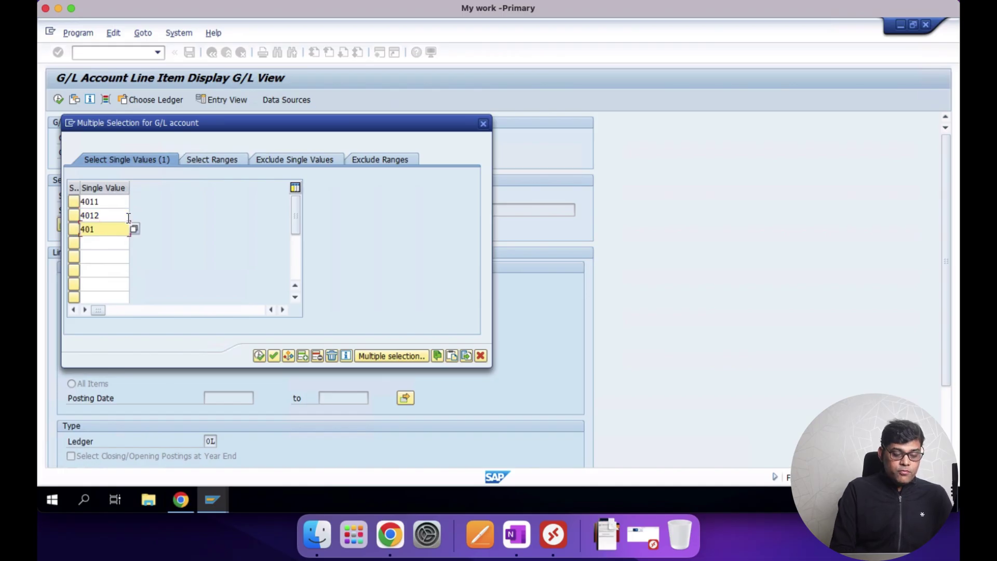
left_click(254, 360)
left_click(128, 390)
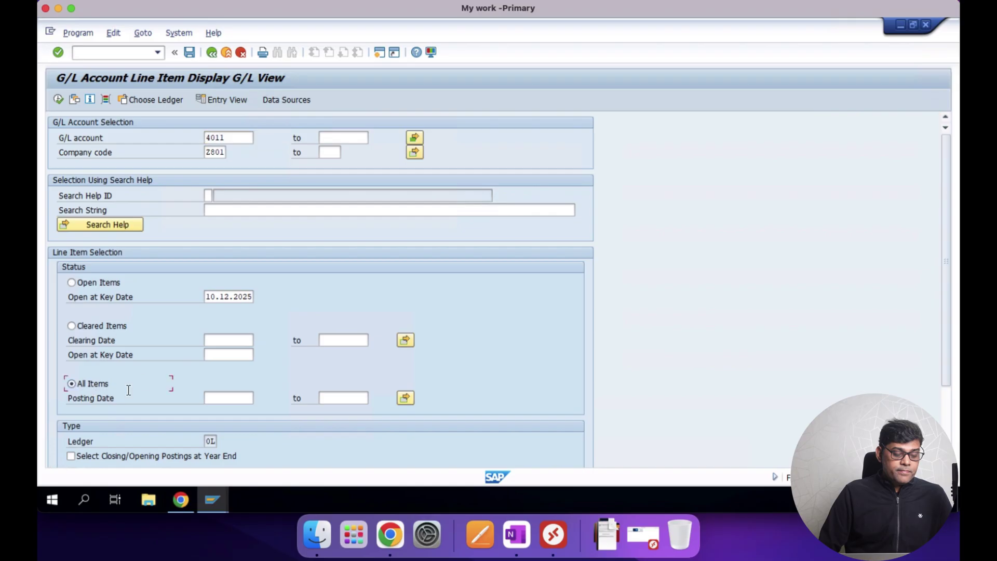
left_click(57, 100)
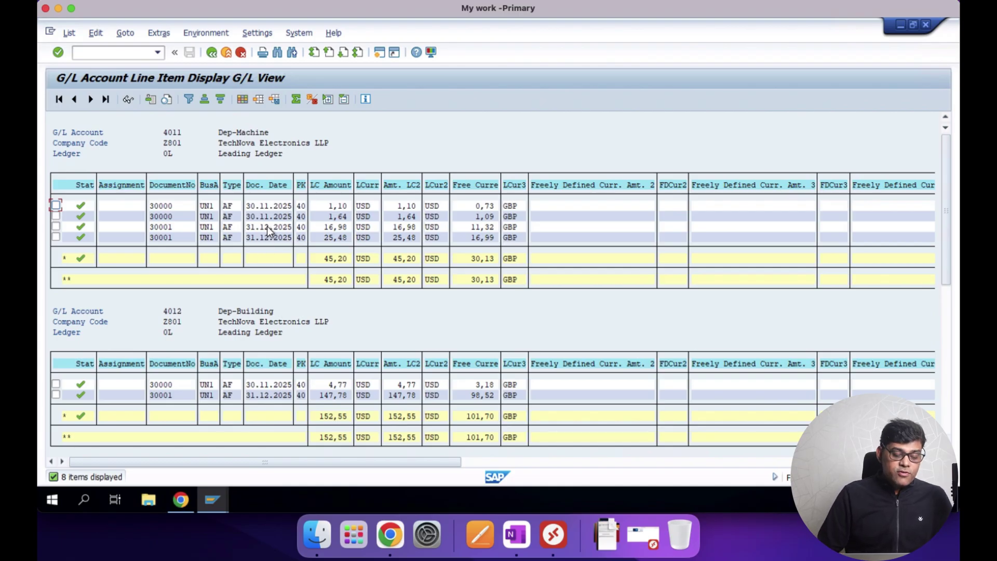
- Examine the November and December 2025 depreciation line items of the machine, building and computer accounts
scroll(372, 308, "down", 3)
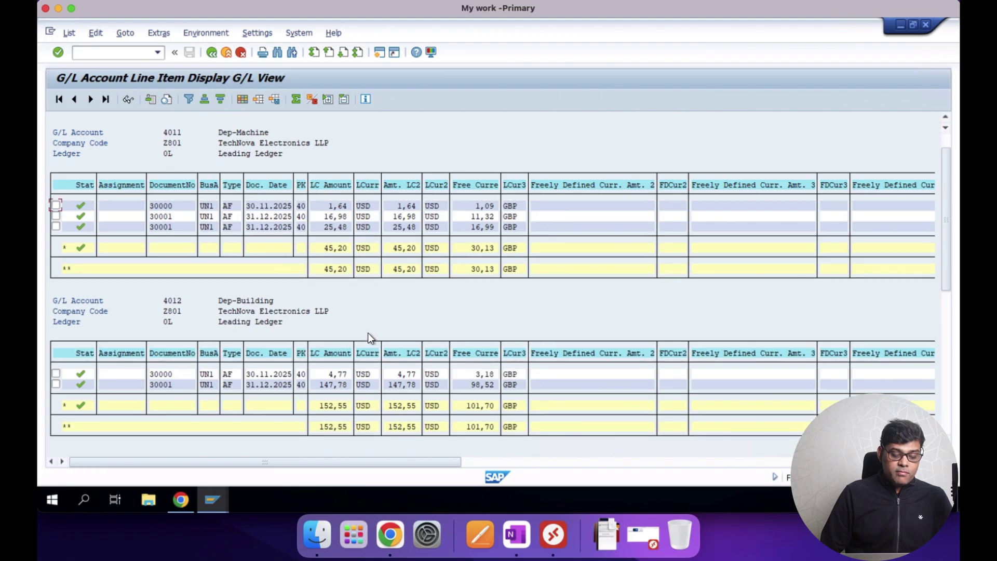
left_click(346, 366)
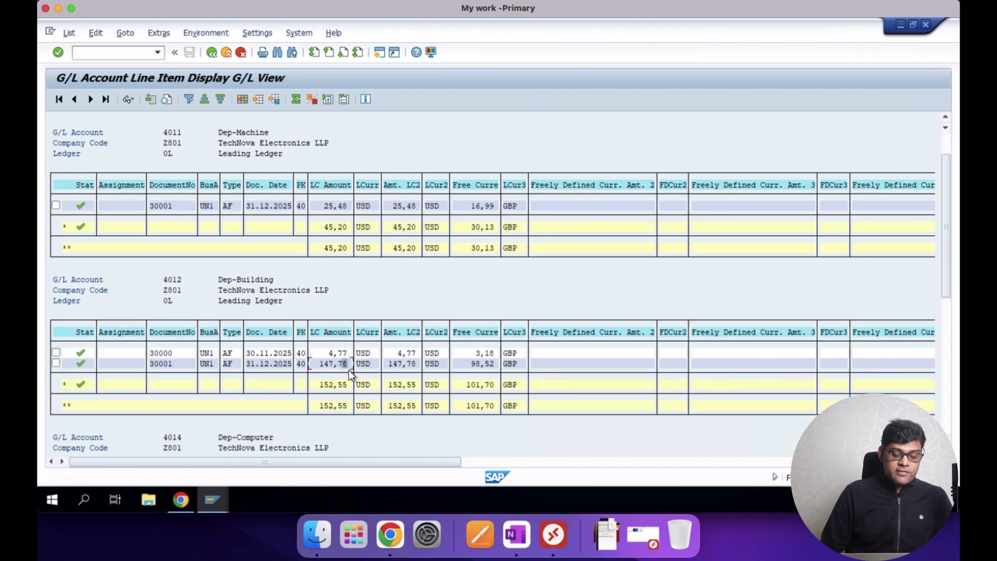
scroll(370, 390, "down", 2)
scroll(370, 391, "down", 5)
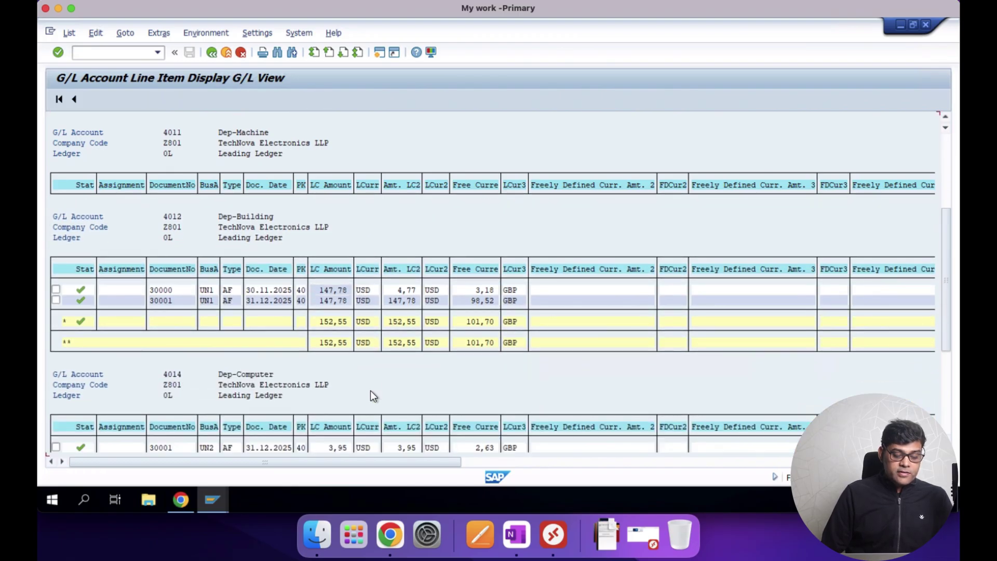
scroll(372, 390, "down", 1)
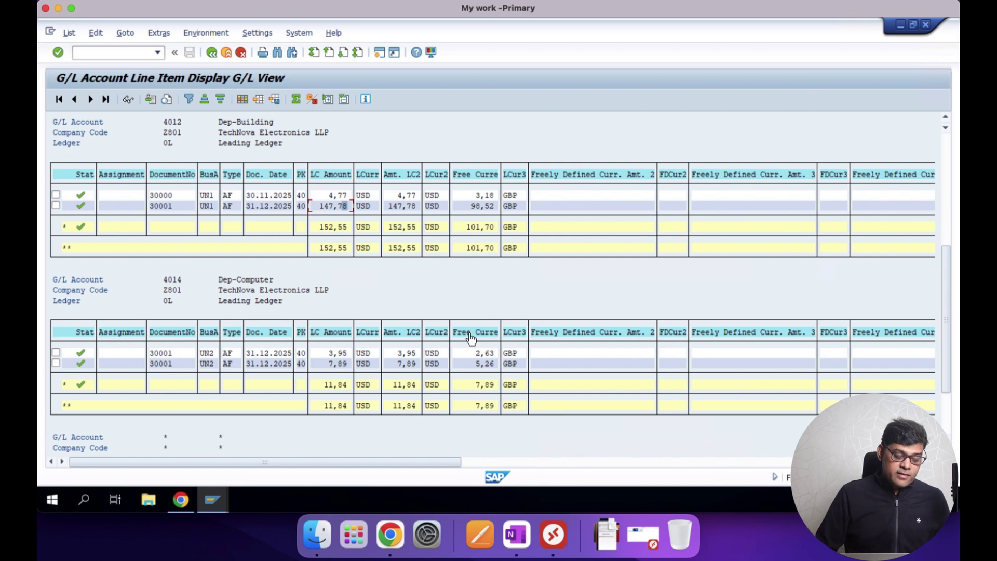
scroll(470, 336, "up", 1)
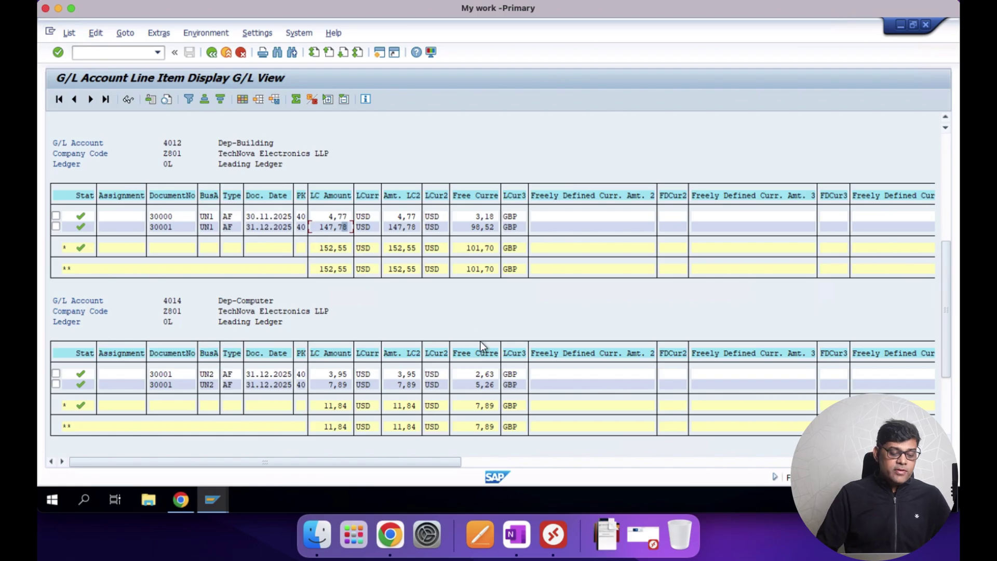
scroll(395, 257, "up", 1)
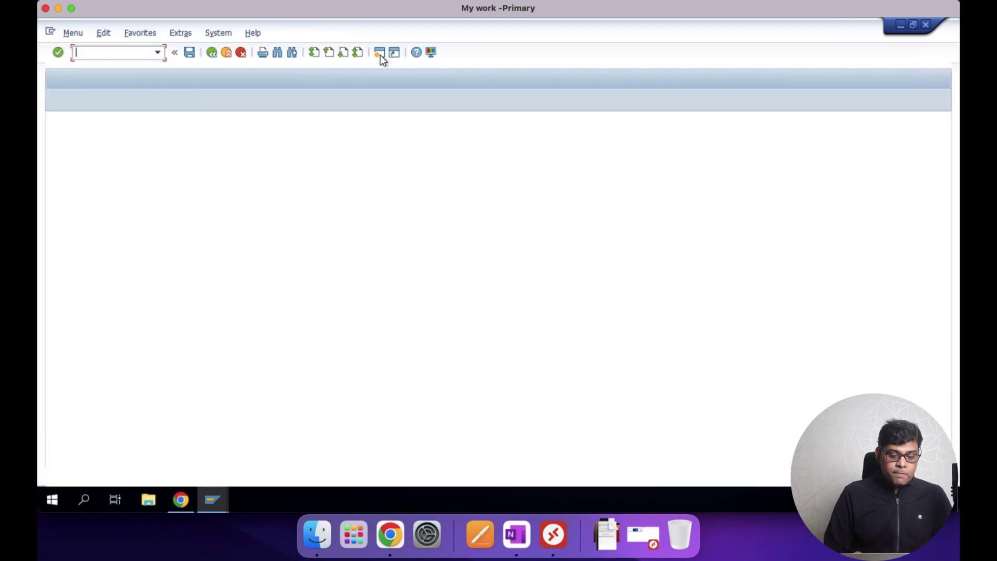
- Open General Table Display in a new session, load table ACDOCA and restrict it to company code Z801
type("se16")
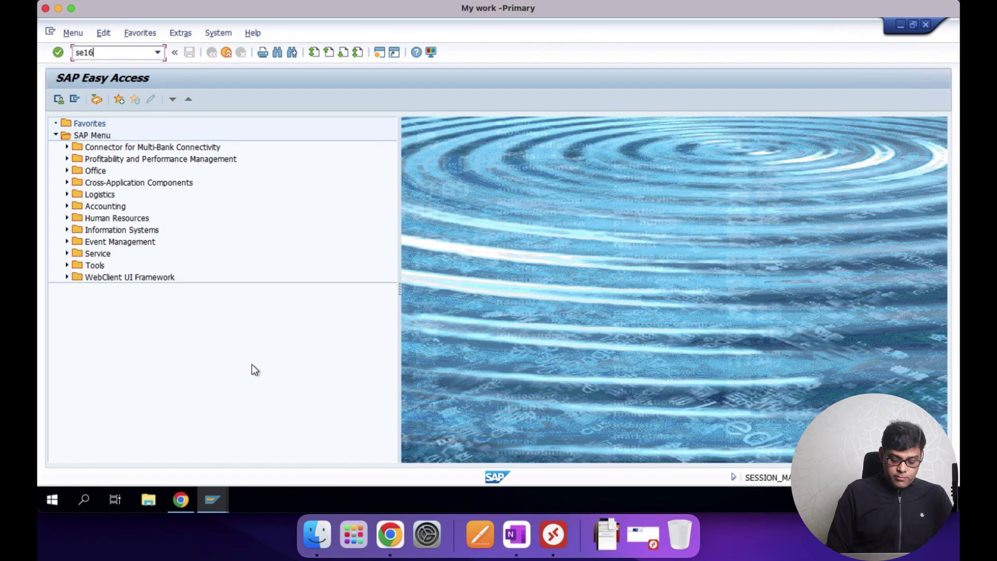
key("Return")
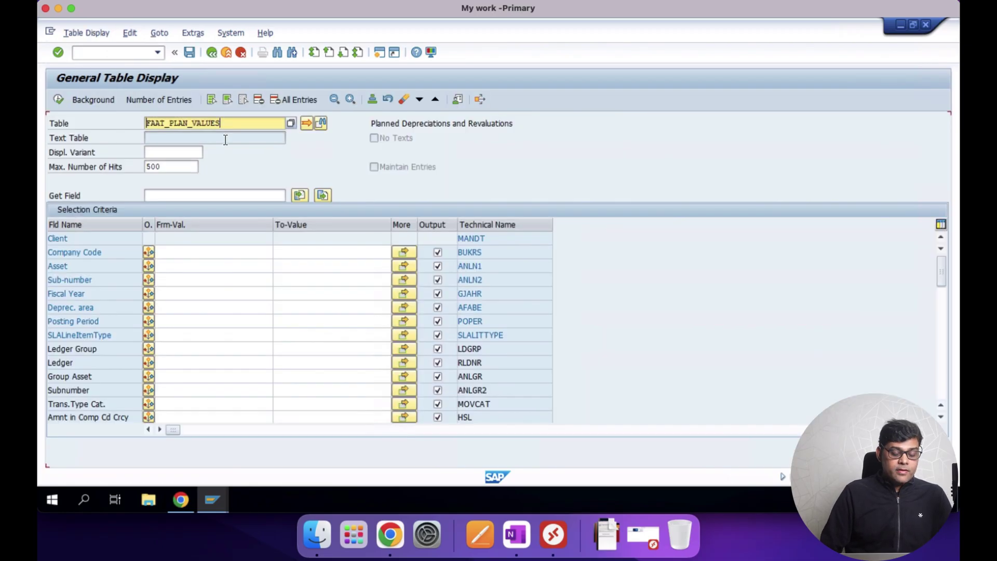
key("BackSpace")
type("acdoca")
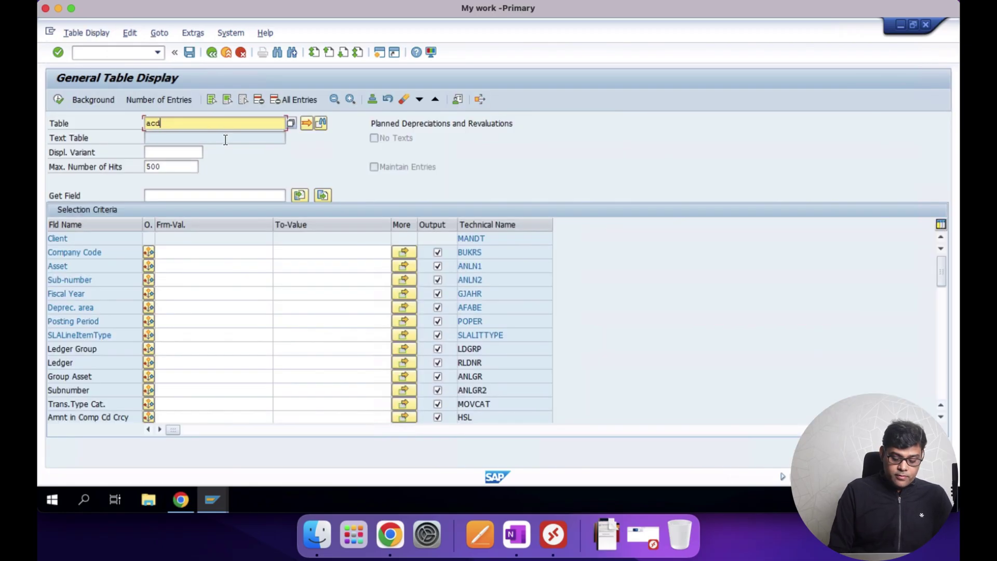
key("Return")
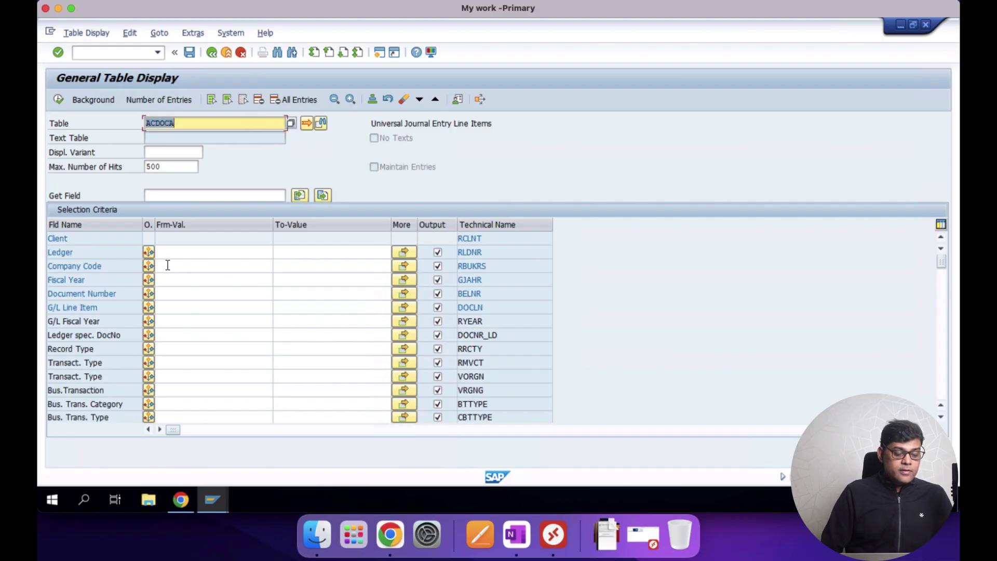
left_click(169, 266)
type("Z")
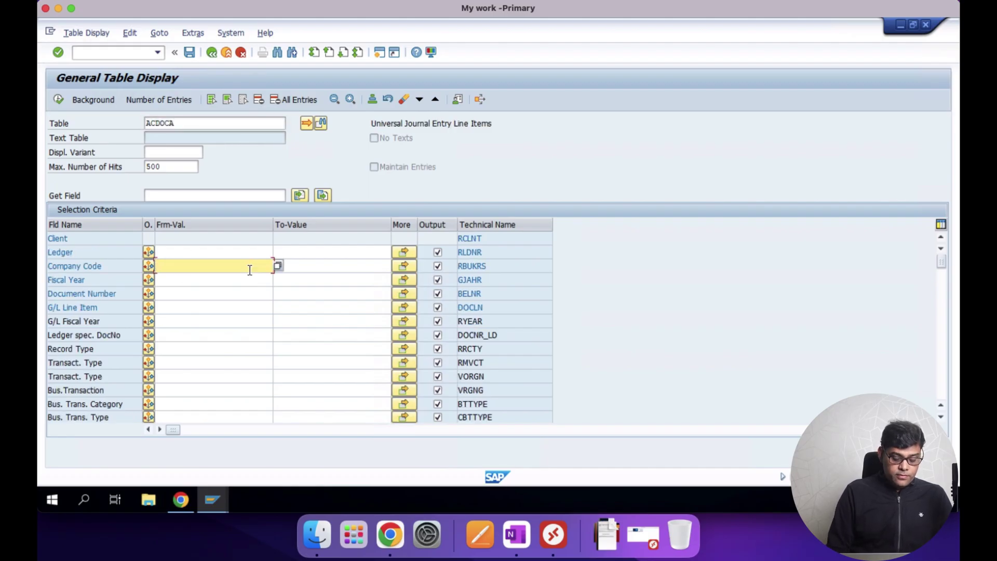
type("801")
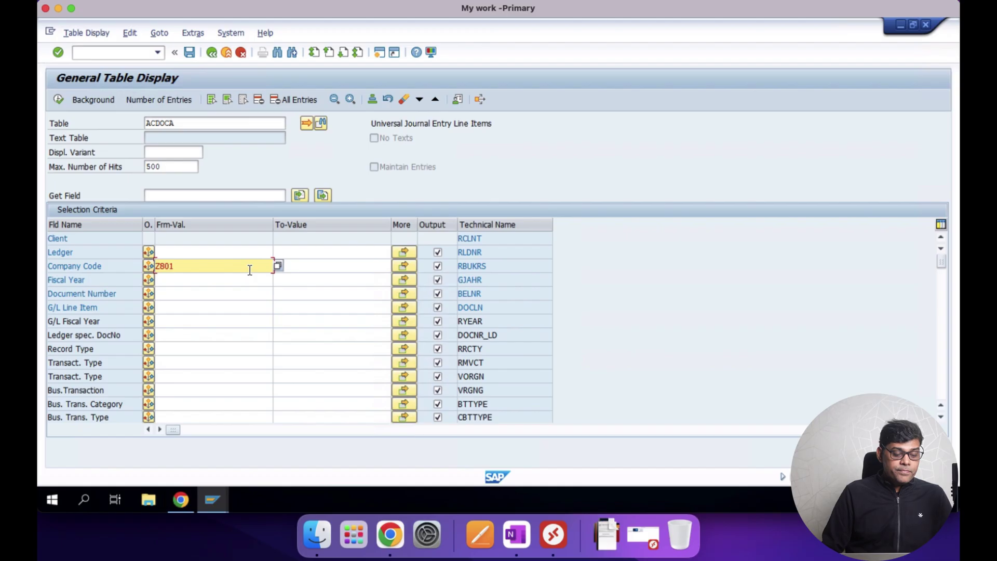
- Look up the December document number in the G/L line items, filter ACDOCA by document number 30001 and display the entries
left_click(200, 294)
mouse_move(223, 499)
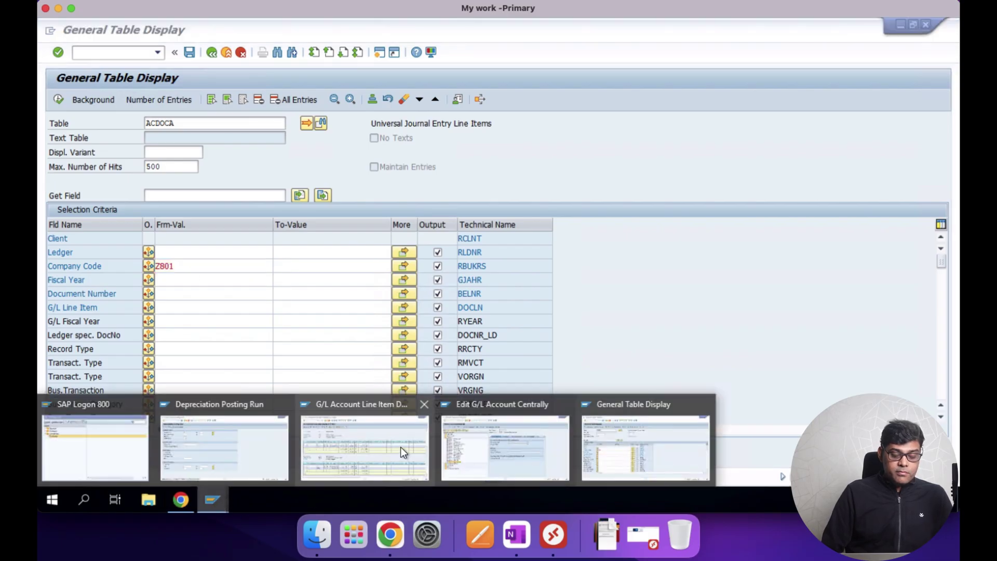
left_click(394, 441)
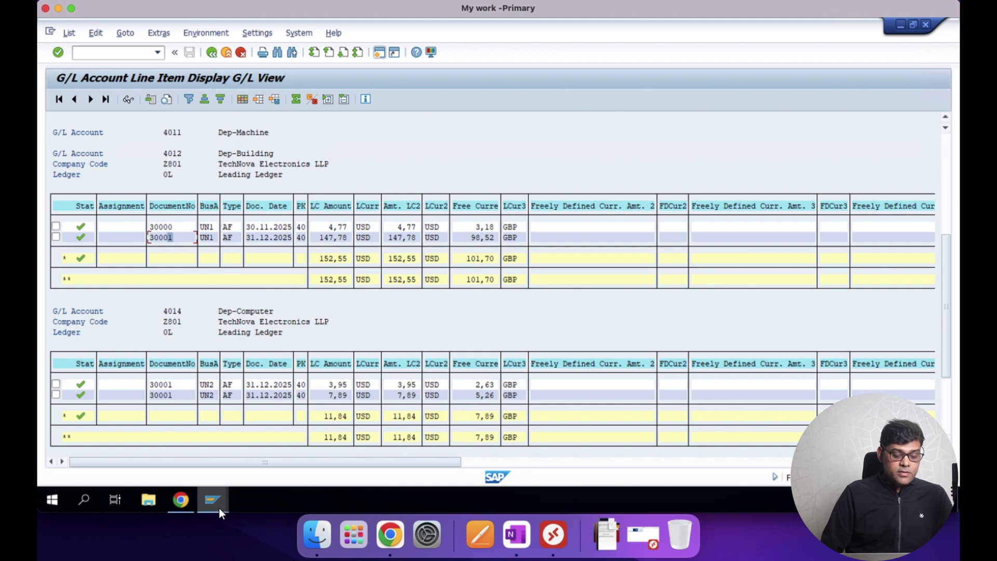
mouse_move(220, 507)
left_click(680, 458)
type("30001")
left_click(59, 99)
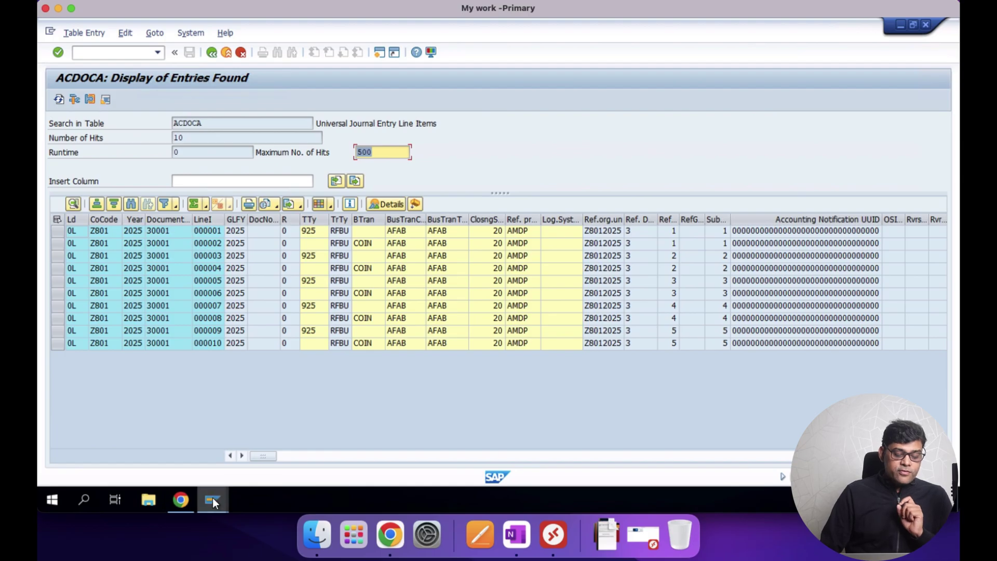
- Return to the G/L line item list, open document 30001 and inspect its Dep-Machine line in General Ledger View
mouse_move(214, 499)
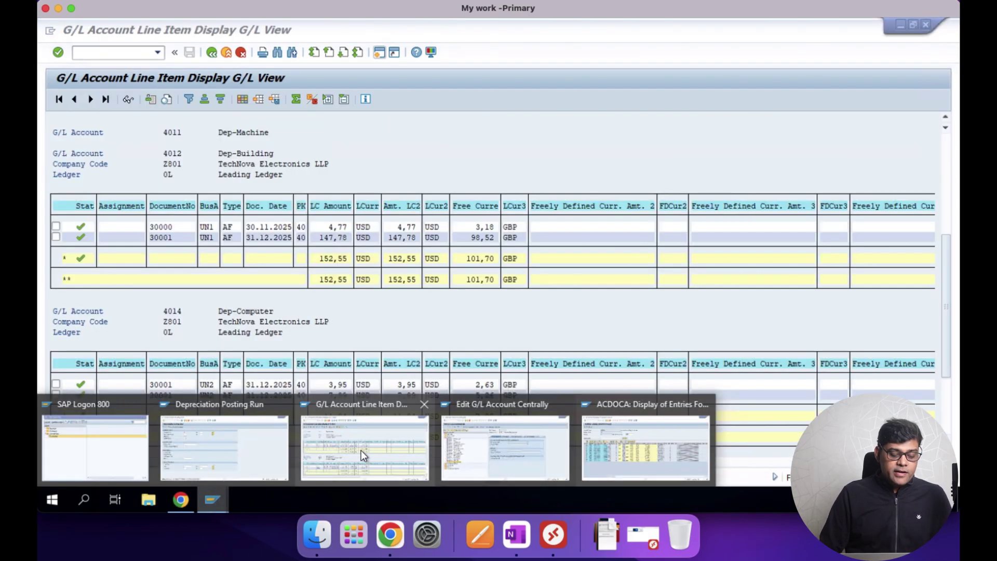
left_click(361, 450)
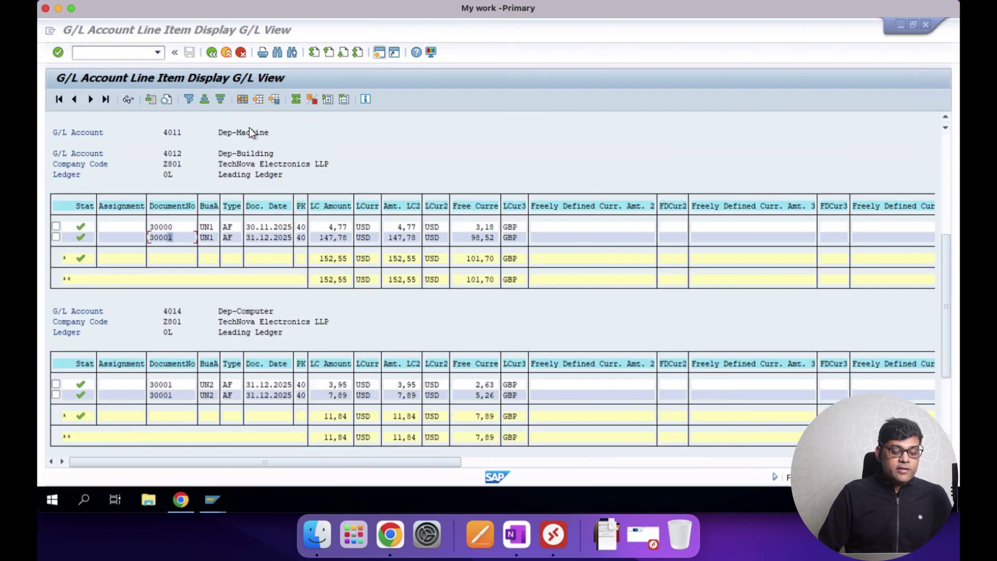
double_click(513, 223)
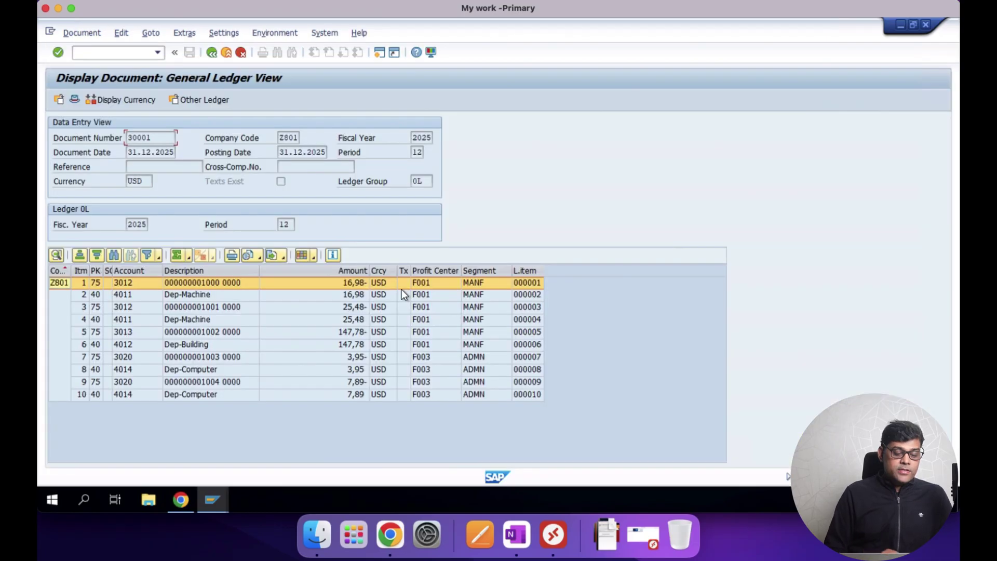
left_click(225, 297)
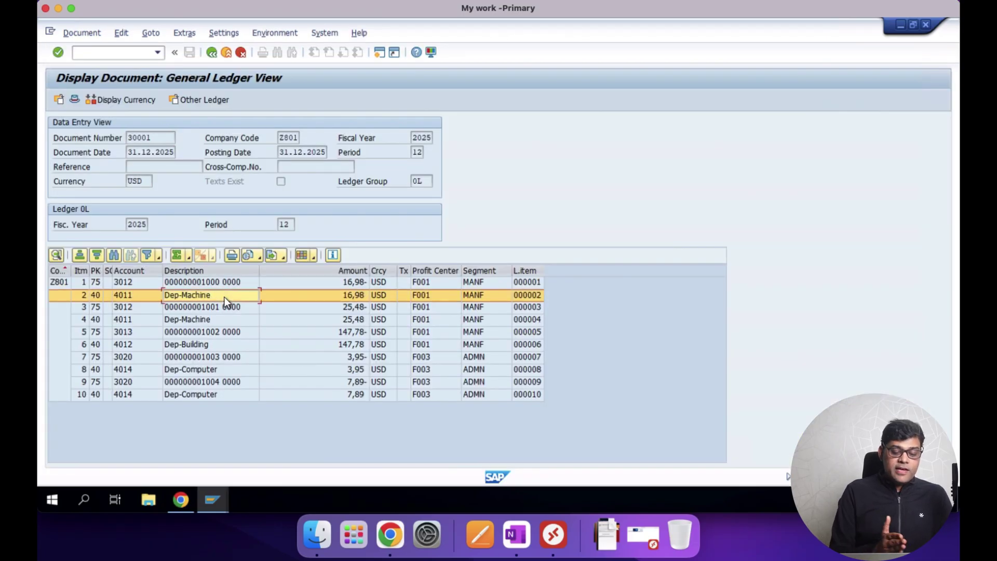
- Open the first Dep-Machine line of document 30001, check its cost center assignment, and return to the General Ledger View
double_click(227, 297)
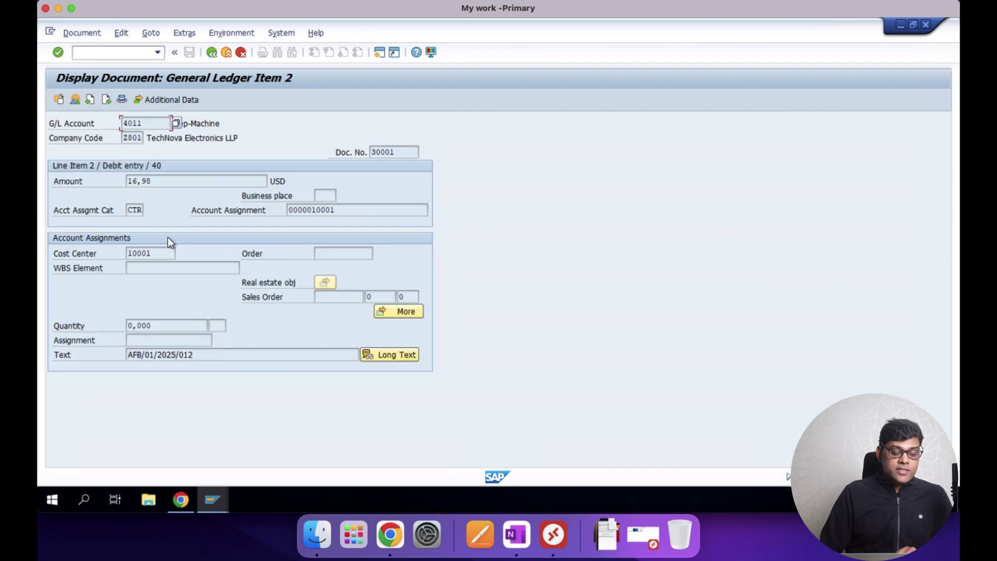
left_click(148, 255)
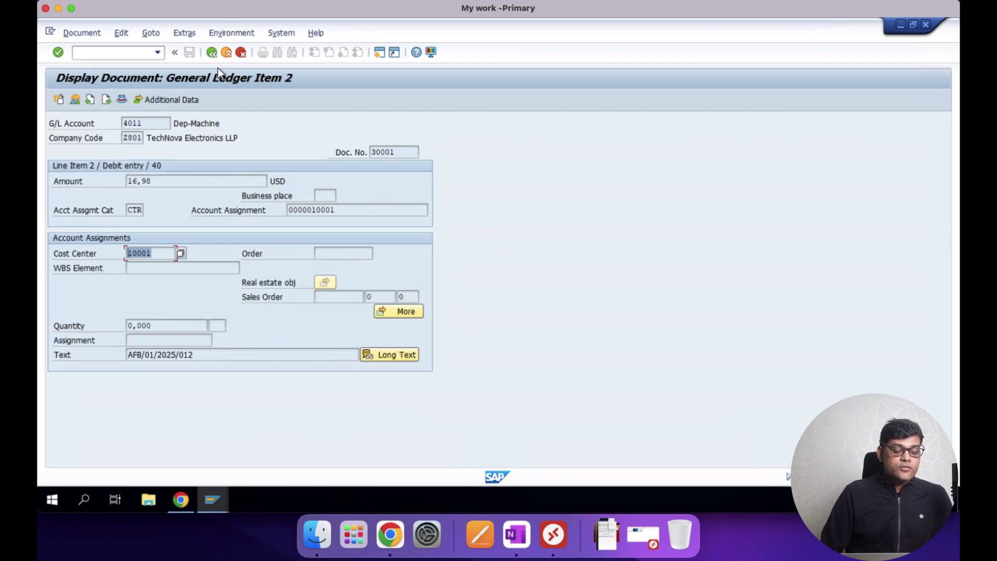
left_click(213, 53)
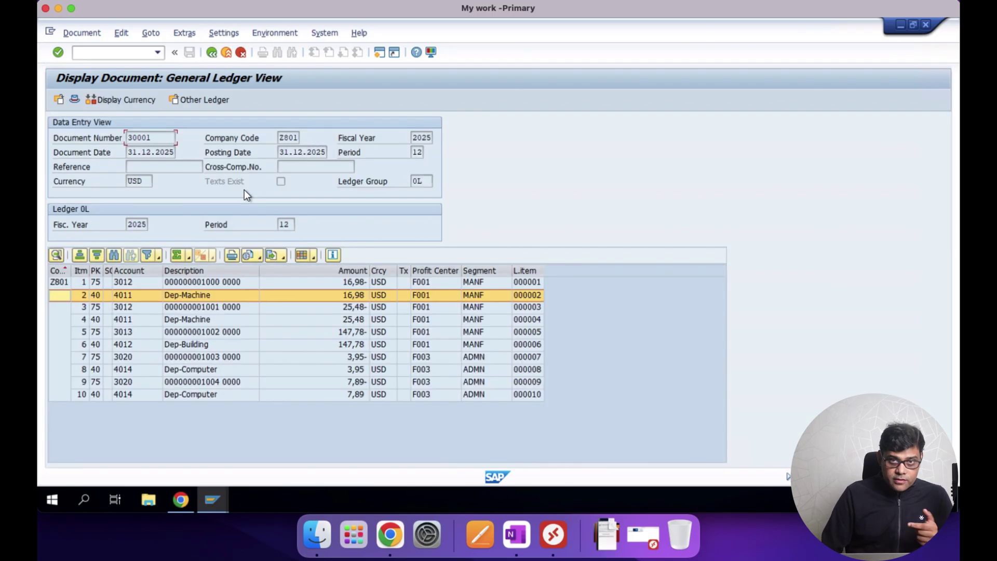
- Switch to OneNote and mark the Depreciation Account debit and Accumulated Depreciation credit lines of the depreciation posting
left_click(516, 535)
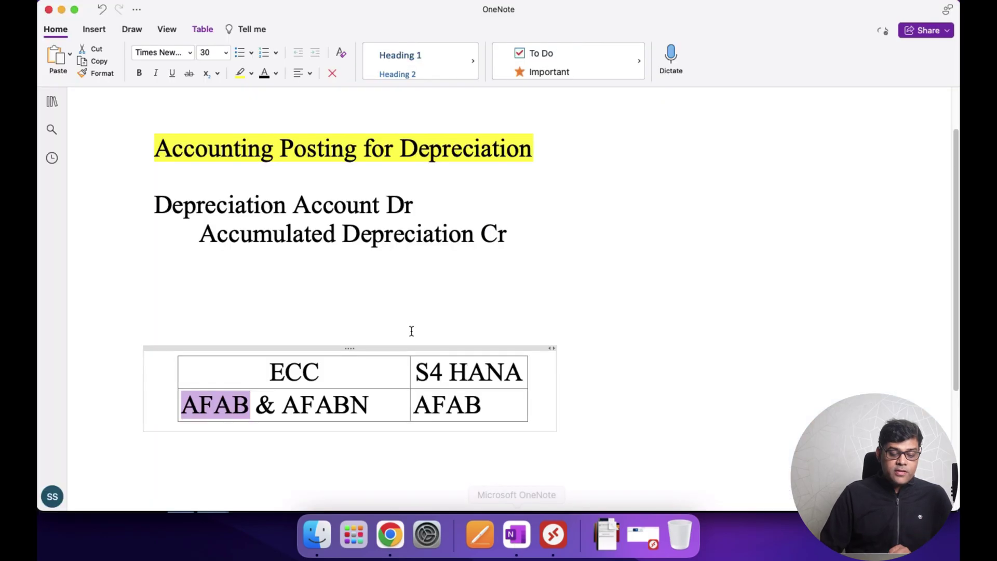
left_click_drag(155, 239, 408, 241)
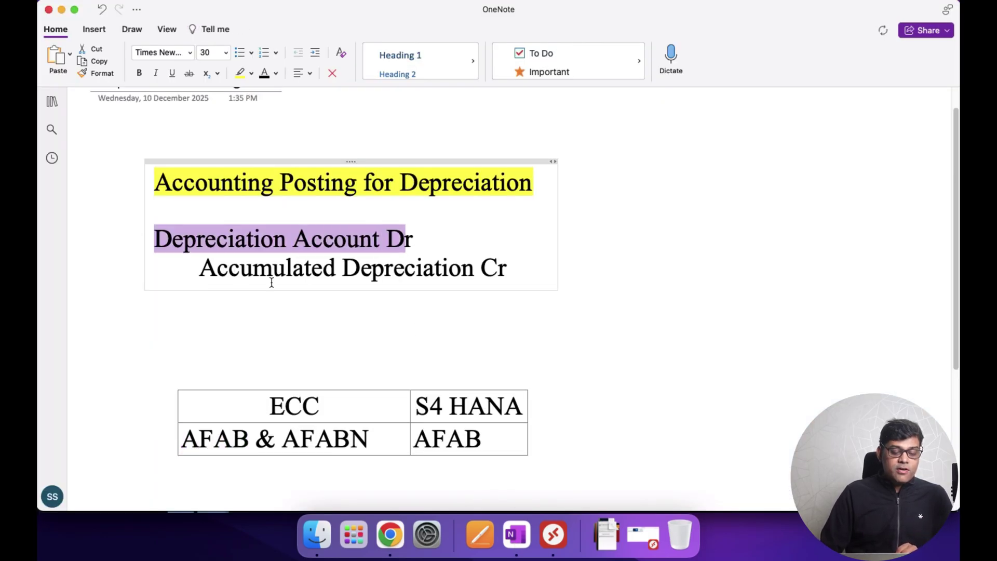
left_click_drag(189, 265, 510, 277)
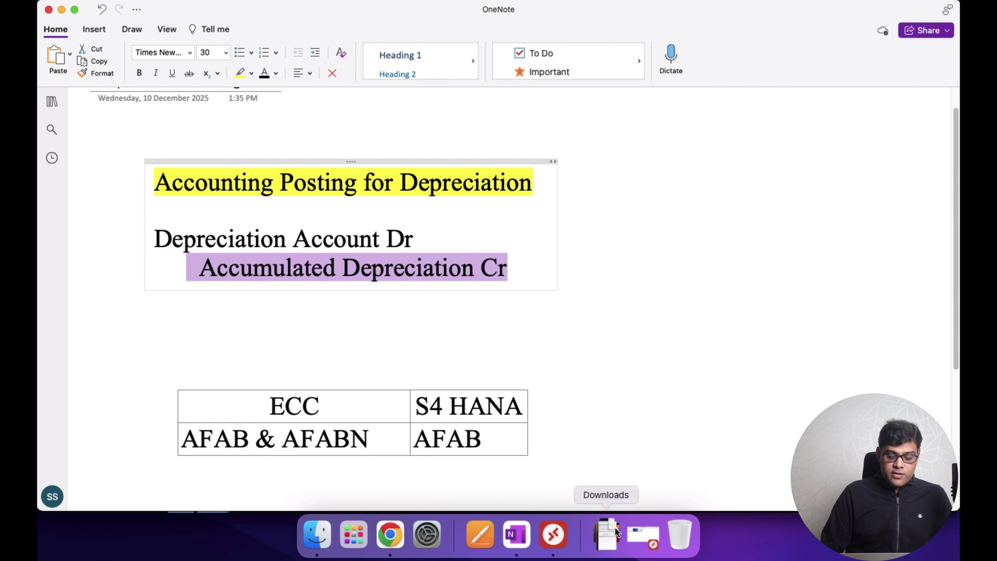
- Switch back to the SAP session, select the first Dep-Machine line of document 30001 and bring up the ACDOCA entries window
left_click(553, 535)
left_click(242, 295)
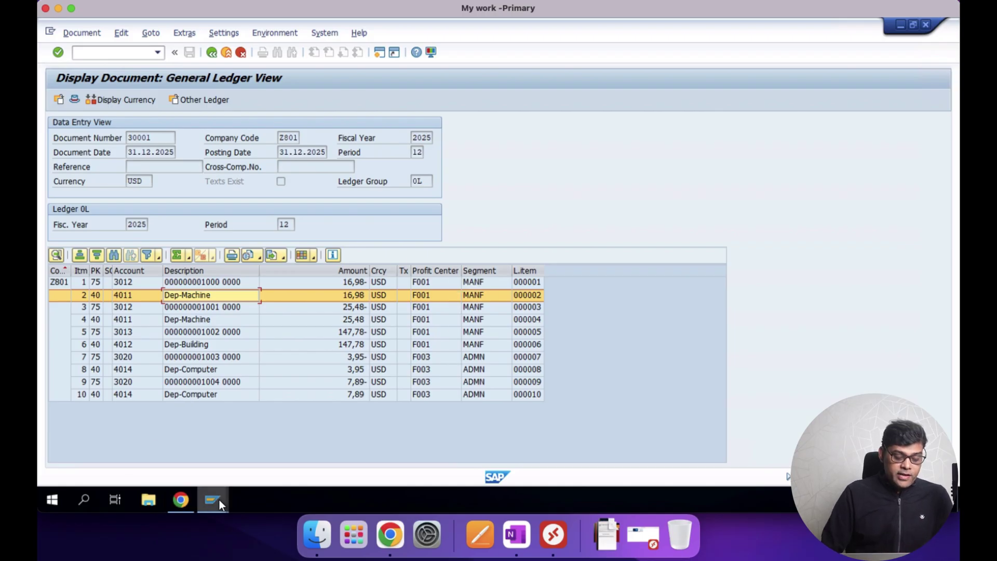
mouse_move(219, 499)
left_click(662, 457)
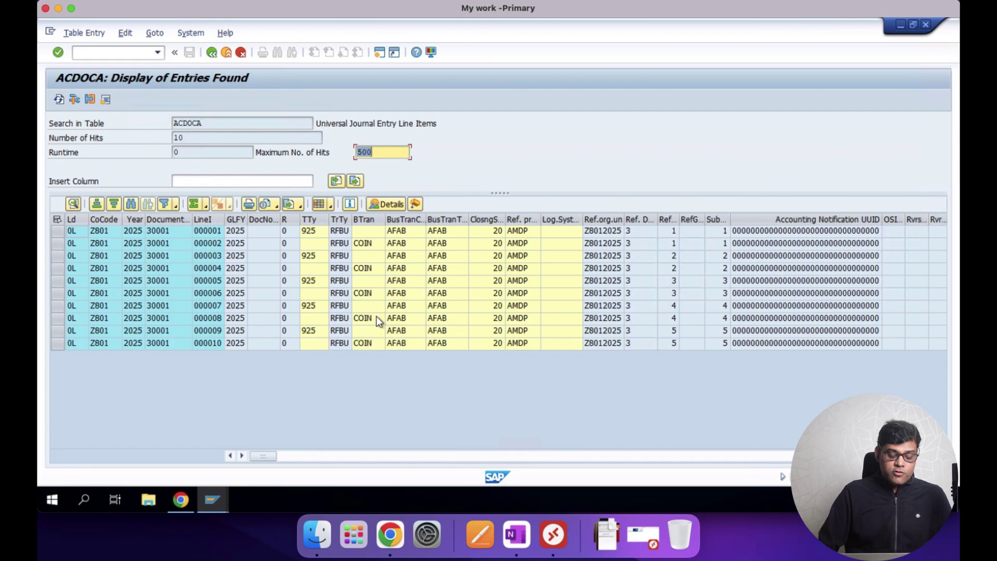
- Return to the document 30001 window and open the Display Actual Cost Line Items for Cost Centers report there
mouse_move(218, 497)
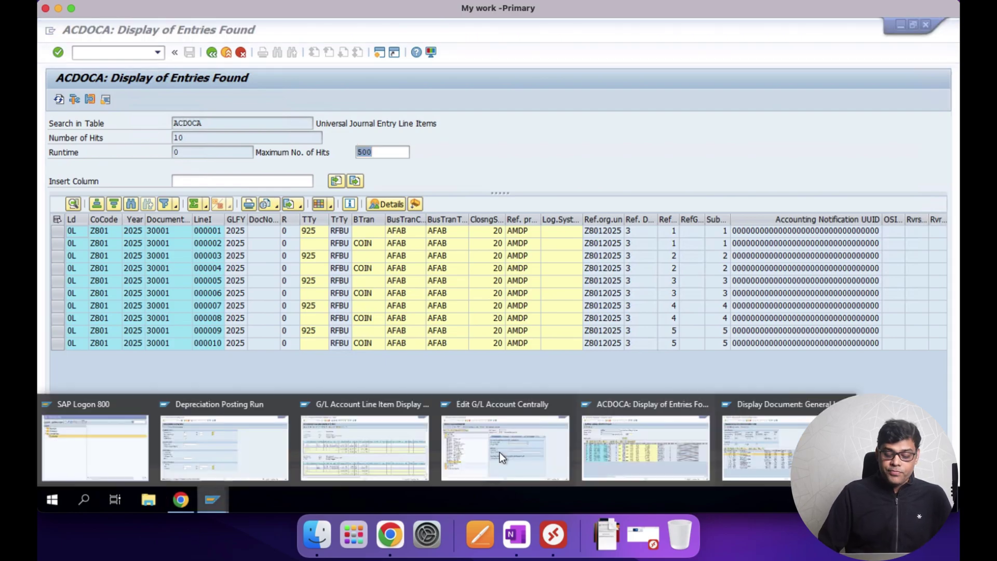
left_click(783, 444)
type("/nse16n")
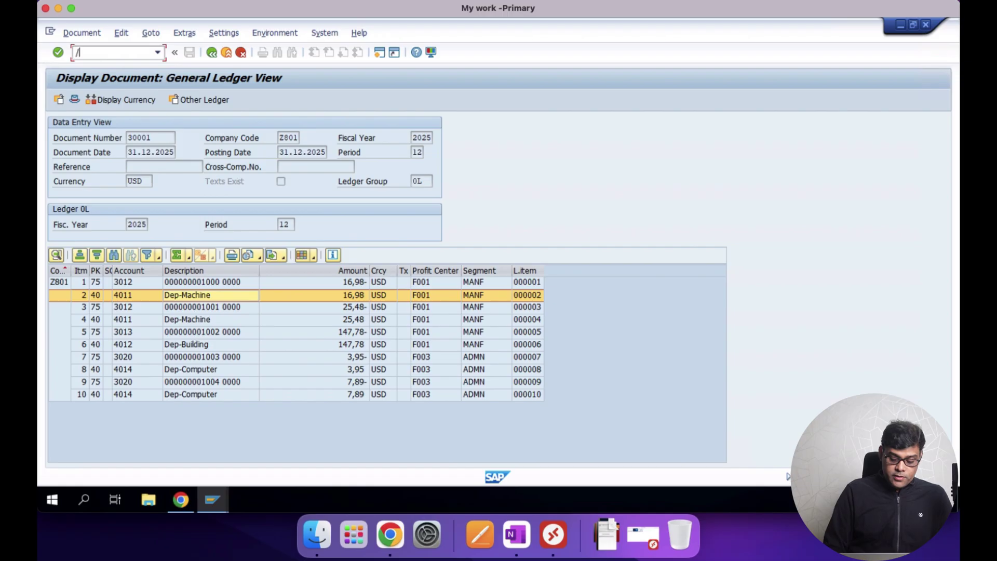
key("Return")
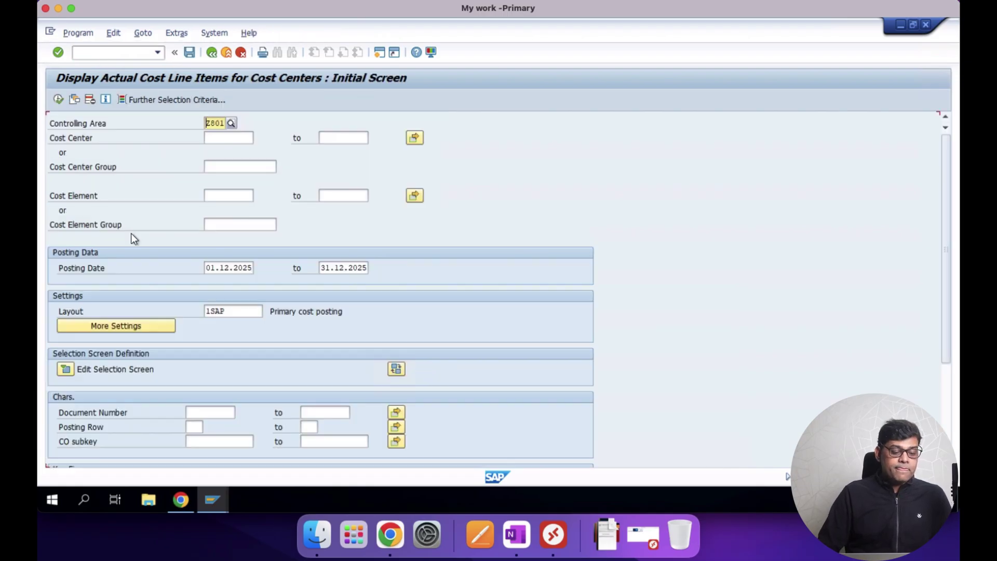
- Restrict the cost elements to the single values 4011, 4012 and 4014 and run the cost center line item report
left_click(240, 195)
type("4")
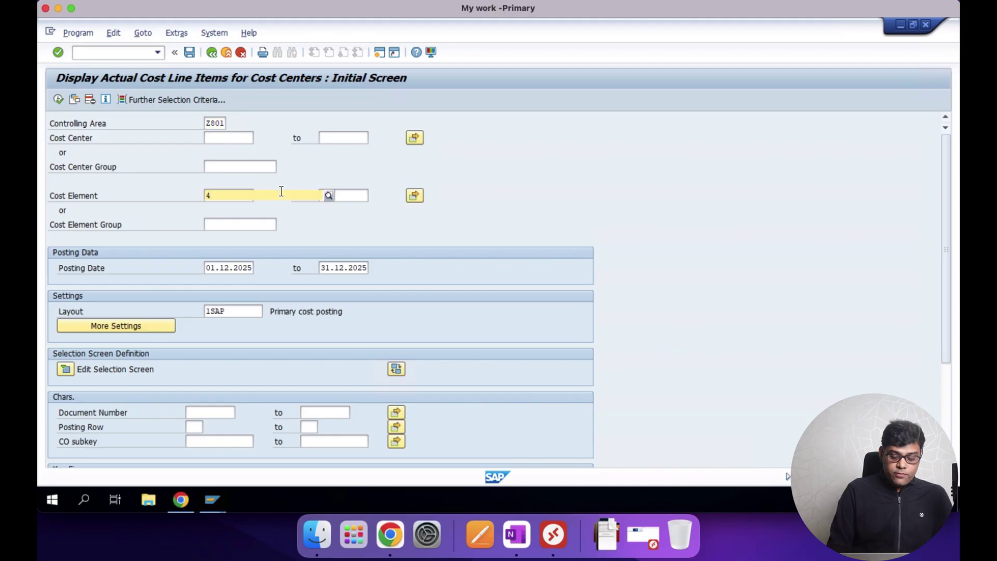
key("BackSpace")
left_click(414, 196)
type("4011")
key("Down")
type("4012")
key("Down")
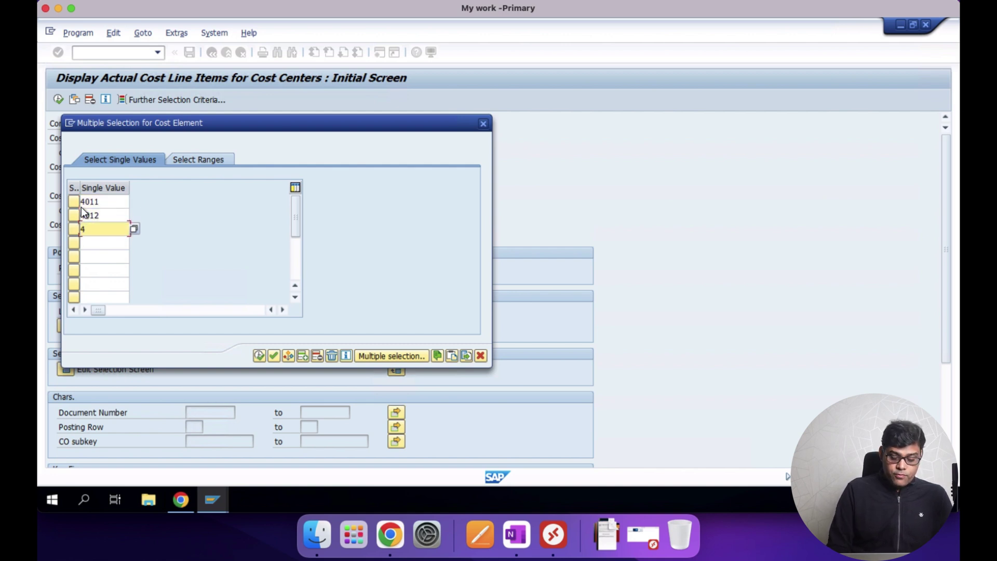
left_click(259, 356)
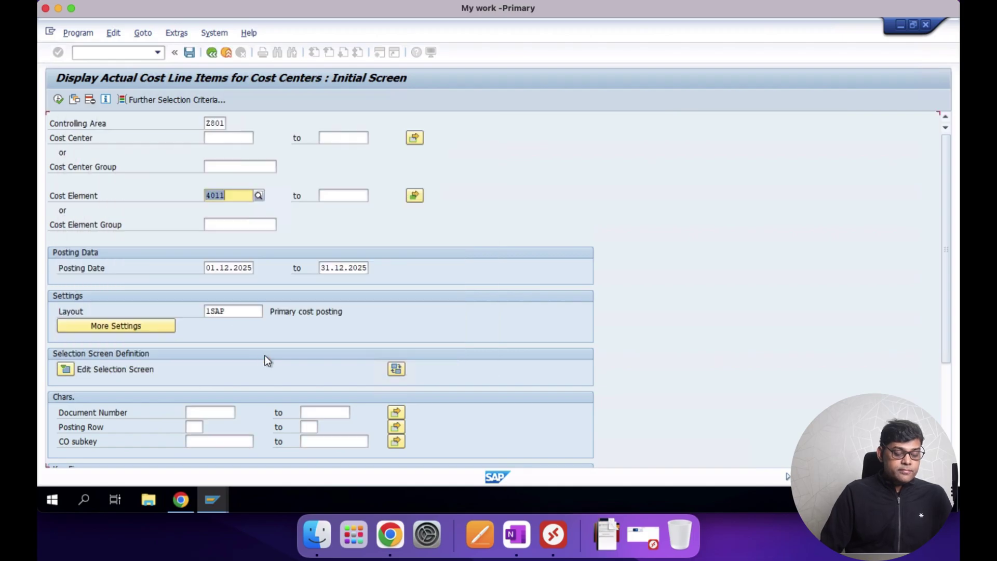
left_click(58, 100)
left_click(57, 102)
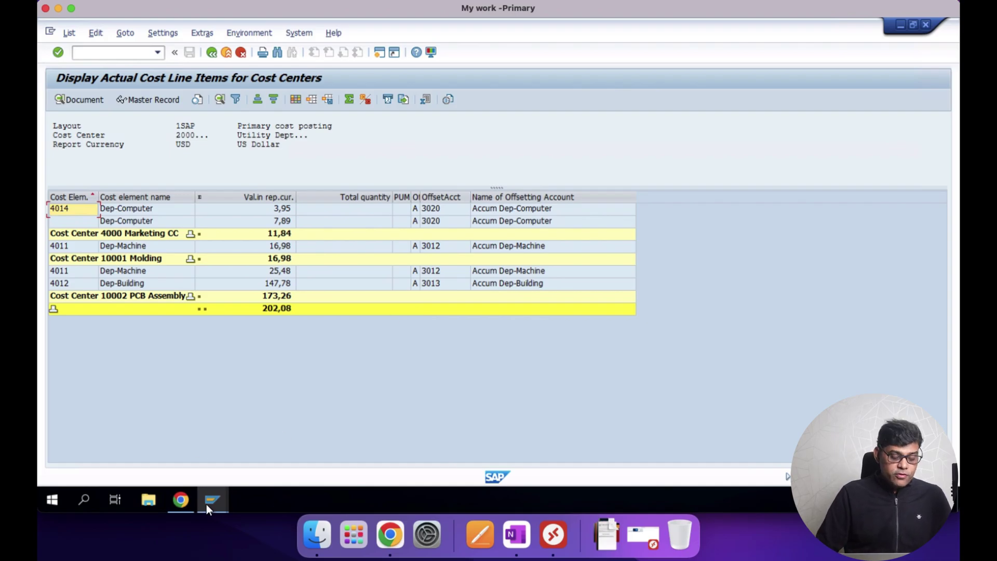
- Review the G/L account line items again and return to the ACDOCA entries of document 30001
mouse_move(224, 498)
left_click(395, 462)
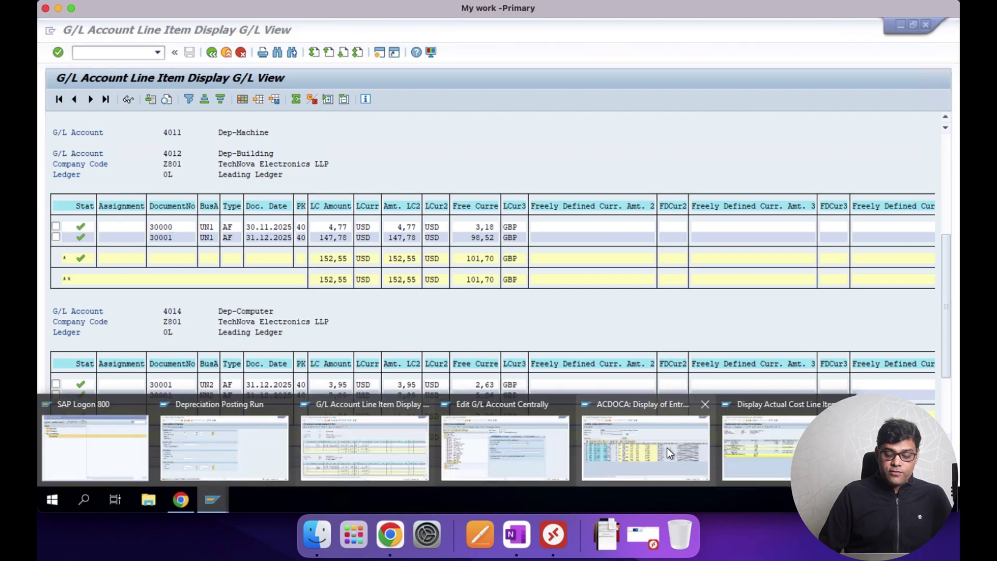
left_click(669, 453)
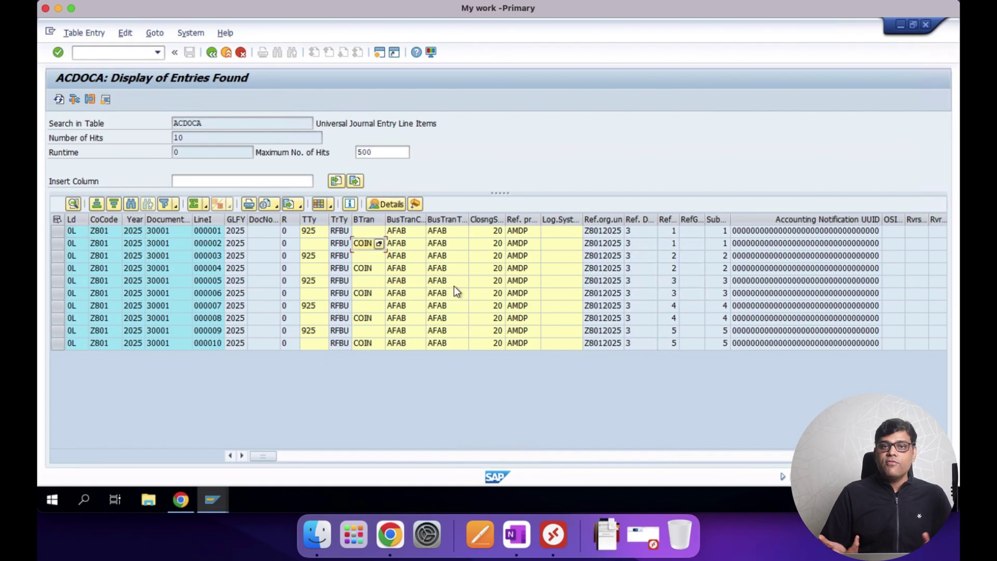